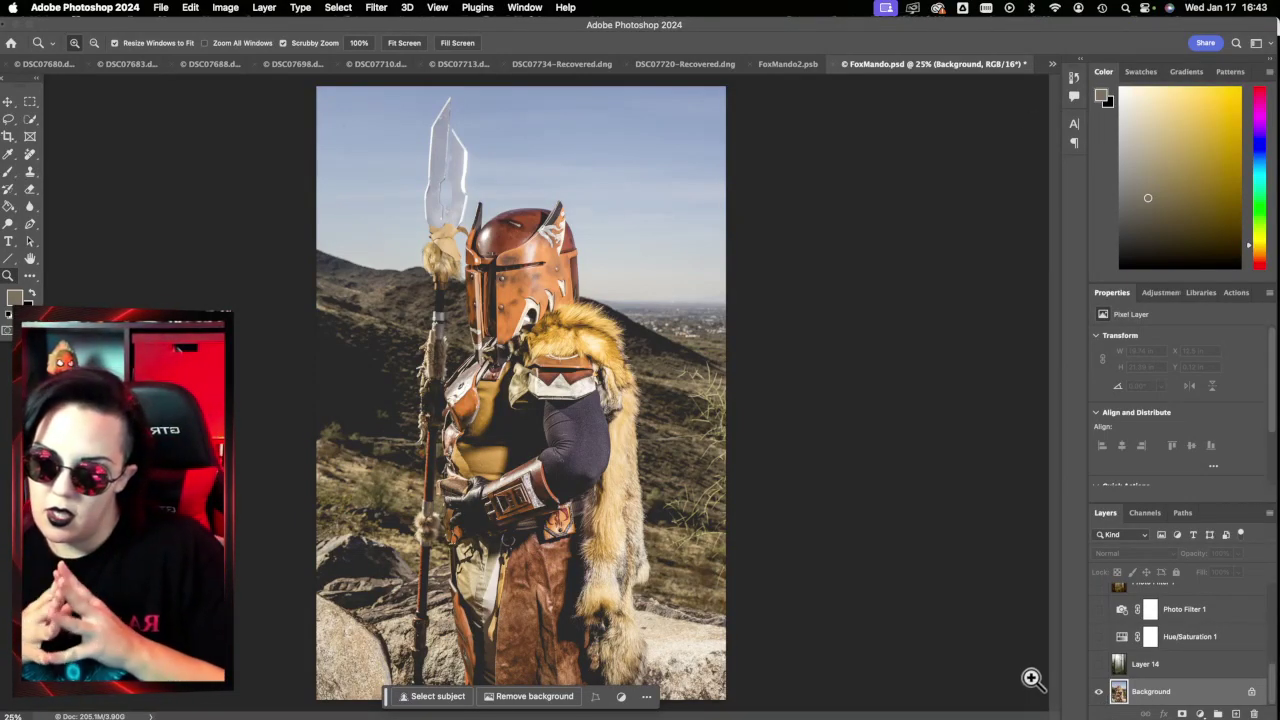
Step: Make Layer 14's misty redwood forest visible over the desert Background photo
click(1098, 665)
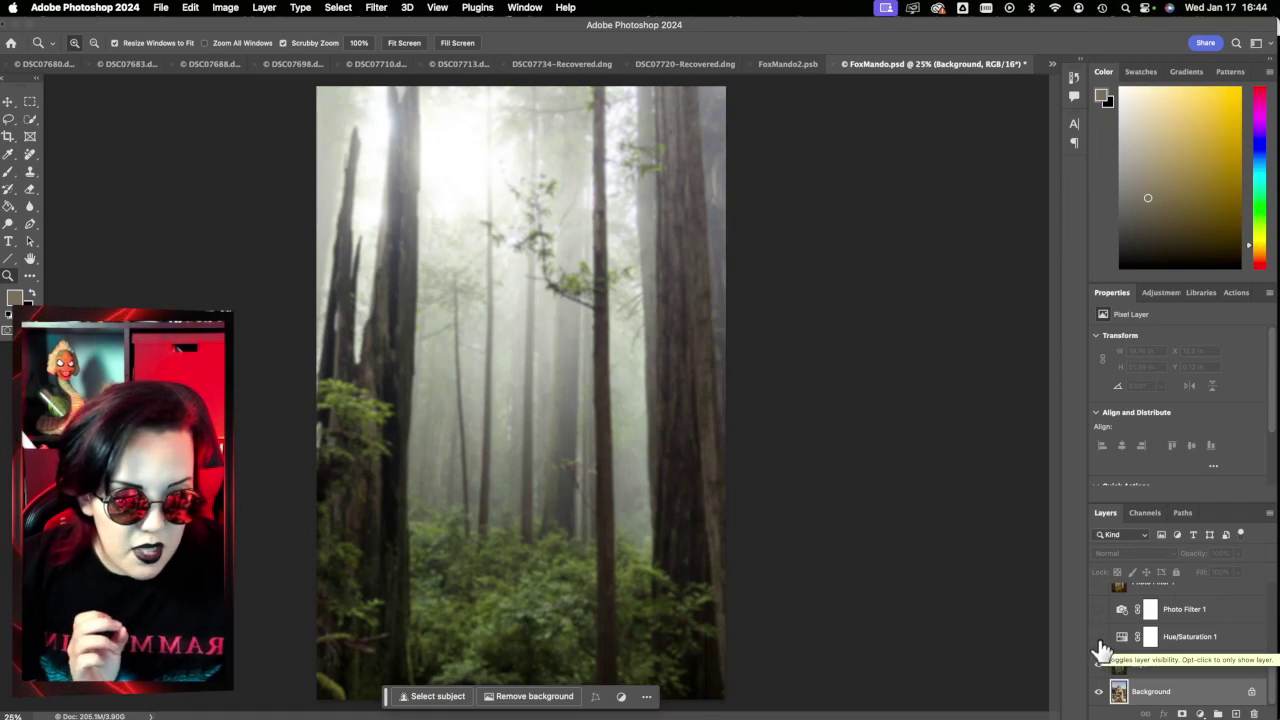
Step: Turn on Hue/Saturation 1 and Photo Filter 1 for a golden cast, then stamp a merged layer
click(1099, 640)
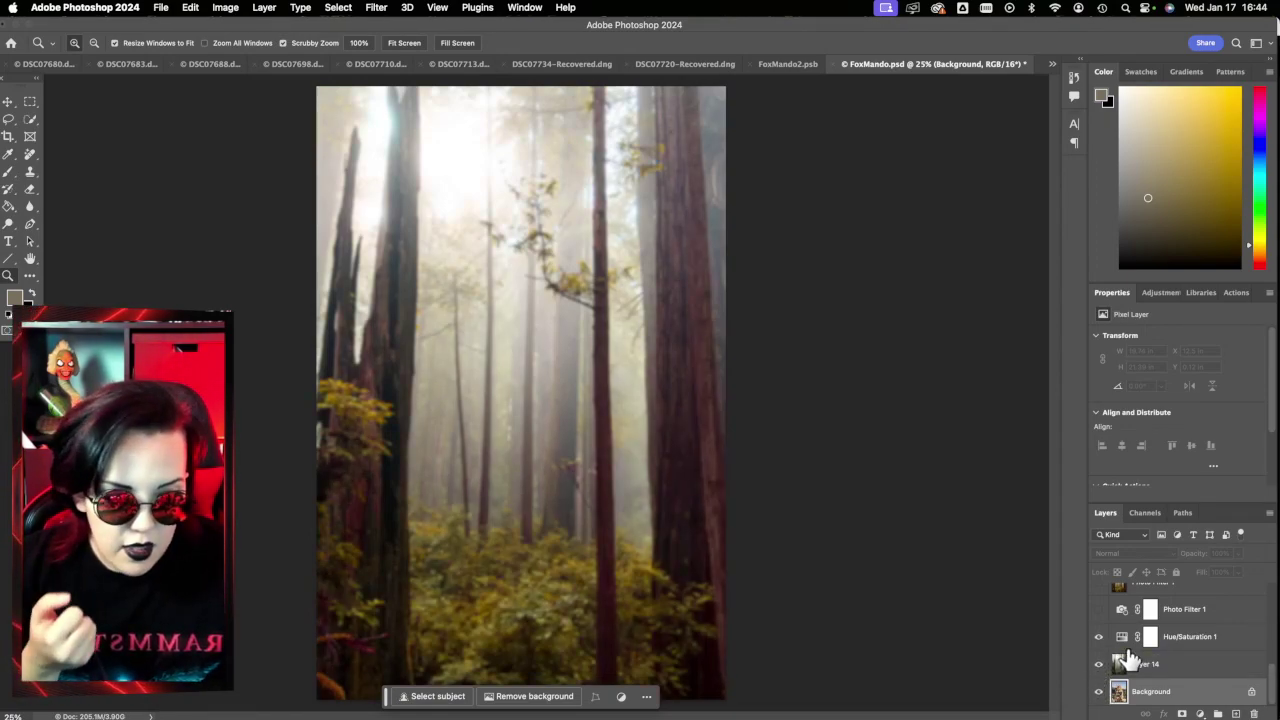
scroll(1135, 662, up, 2)
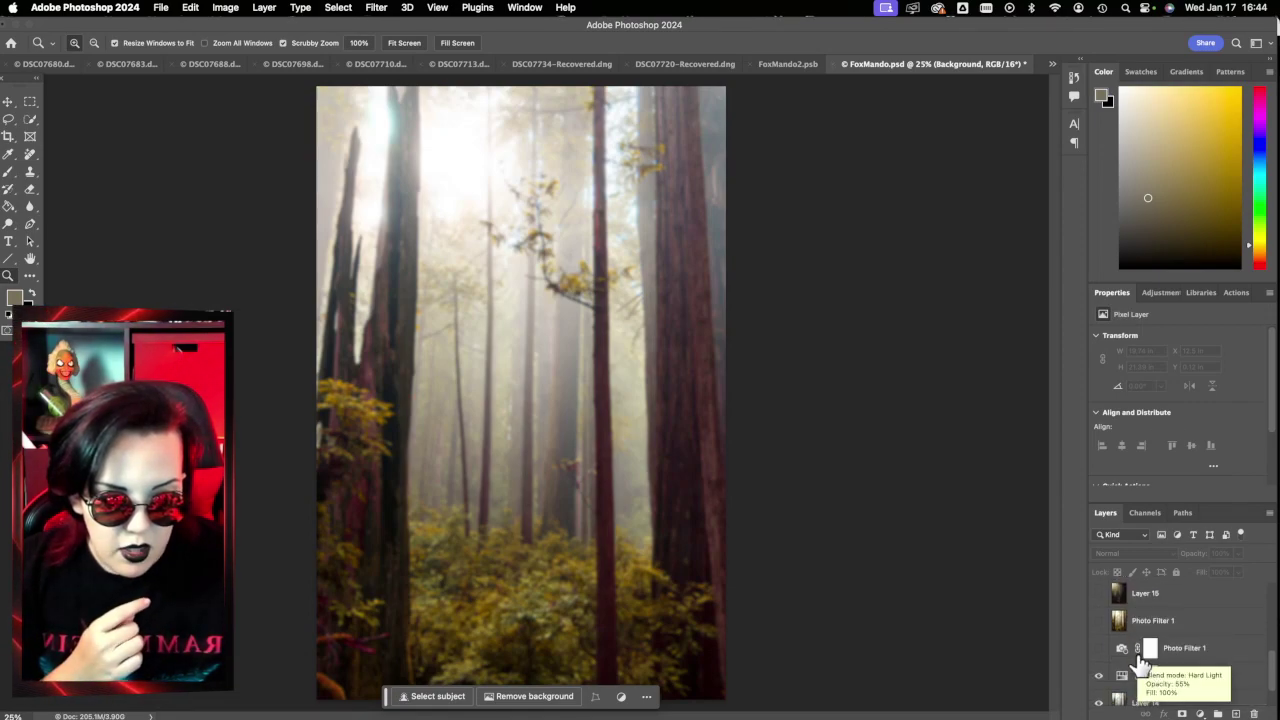
click(1098, 648)
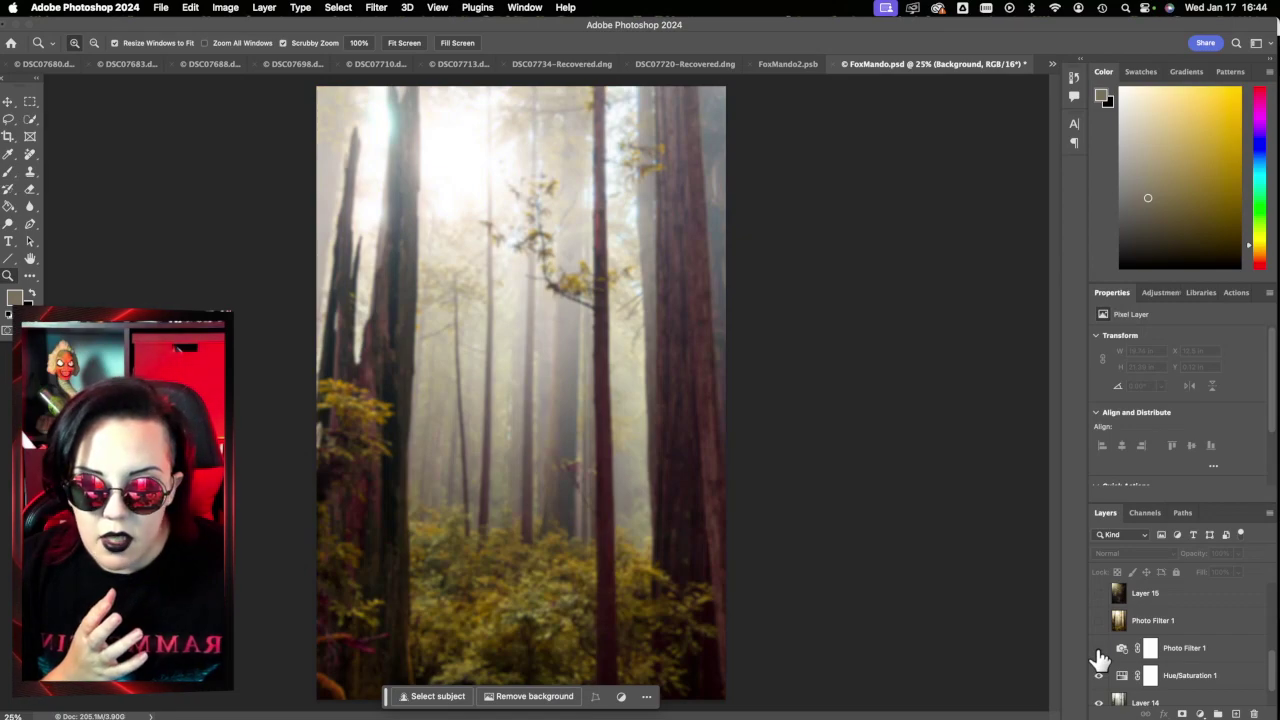
click(1099, 676)
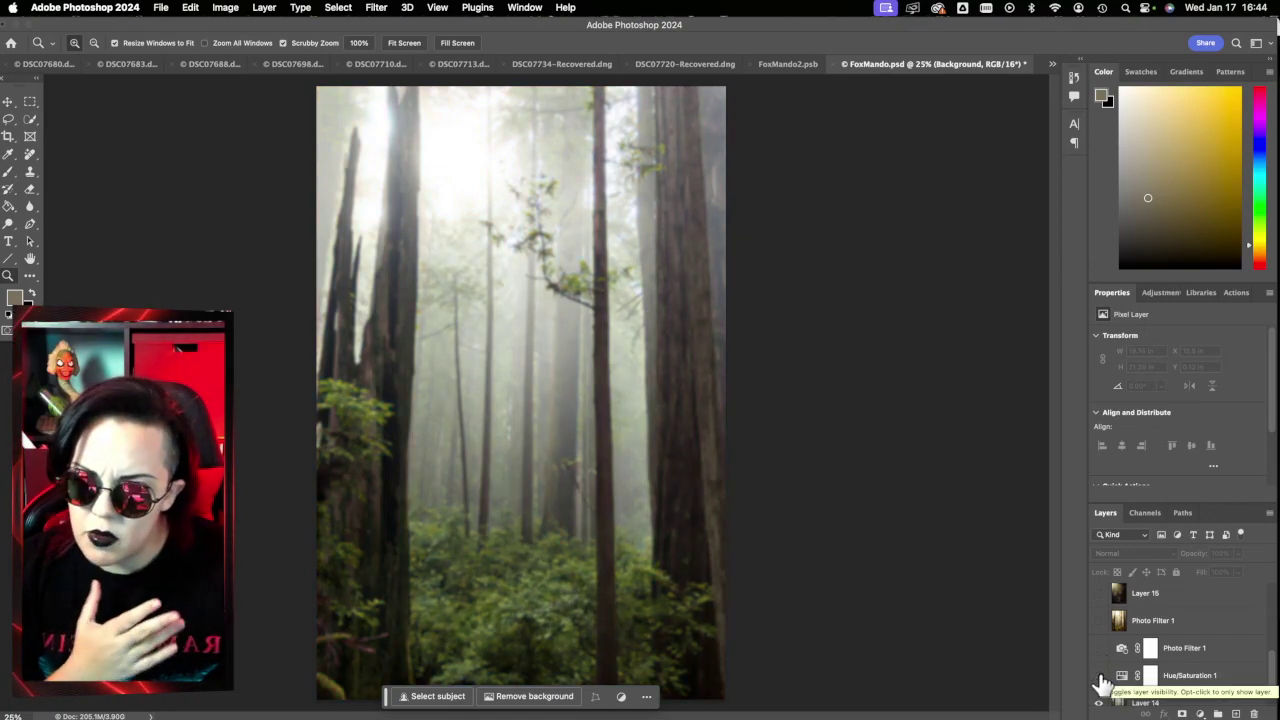
click(1100, 678)
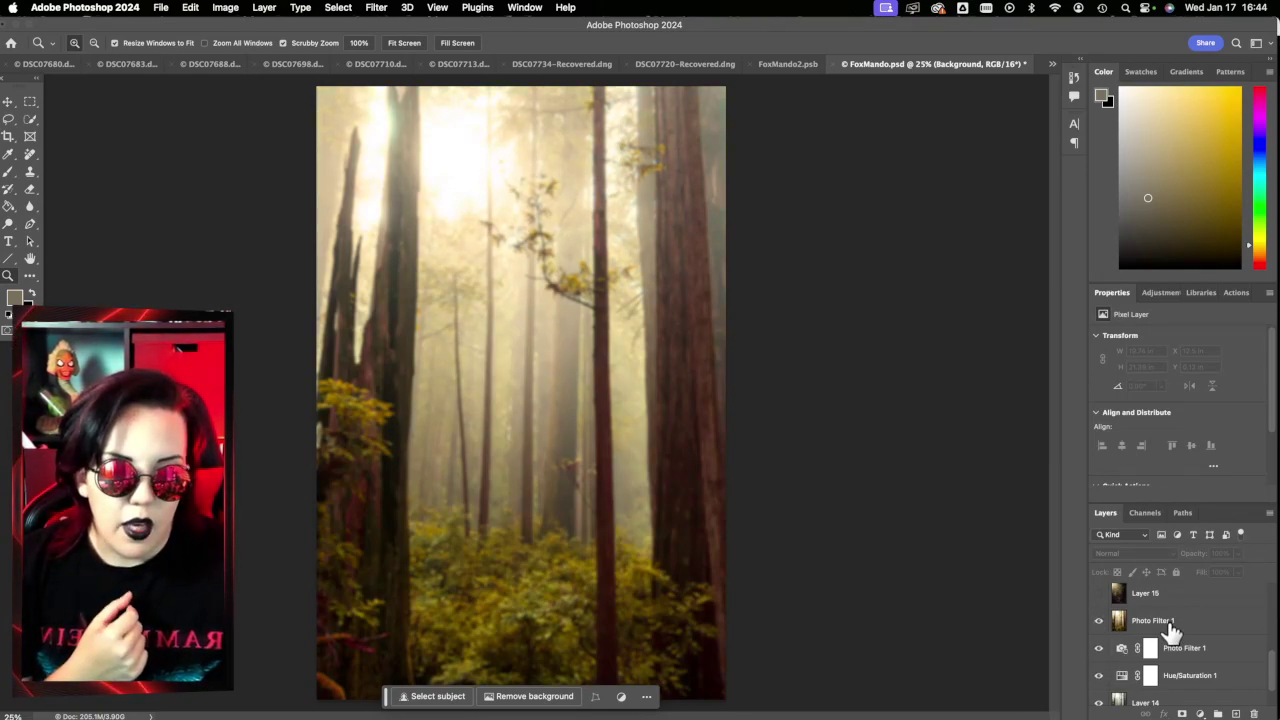
scroll(1170, 632, down, 1)
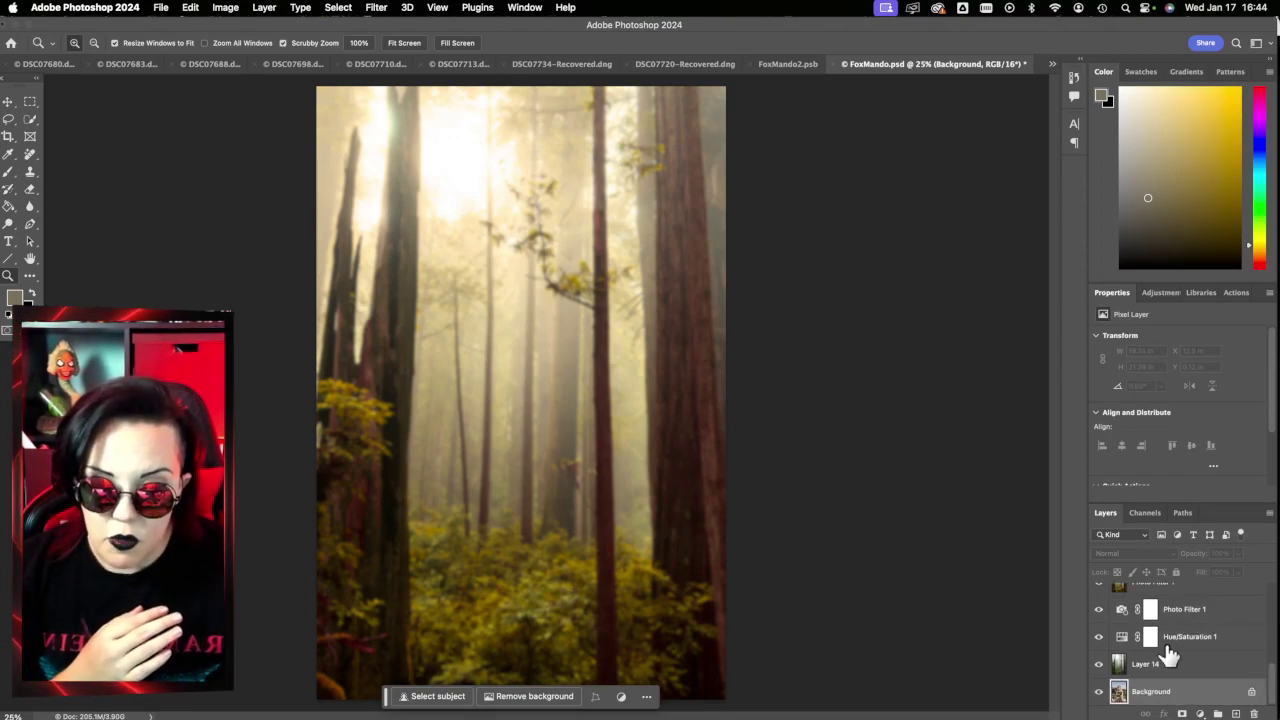
key(super+alt+e)
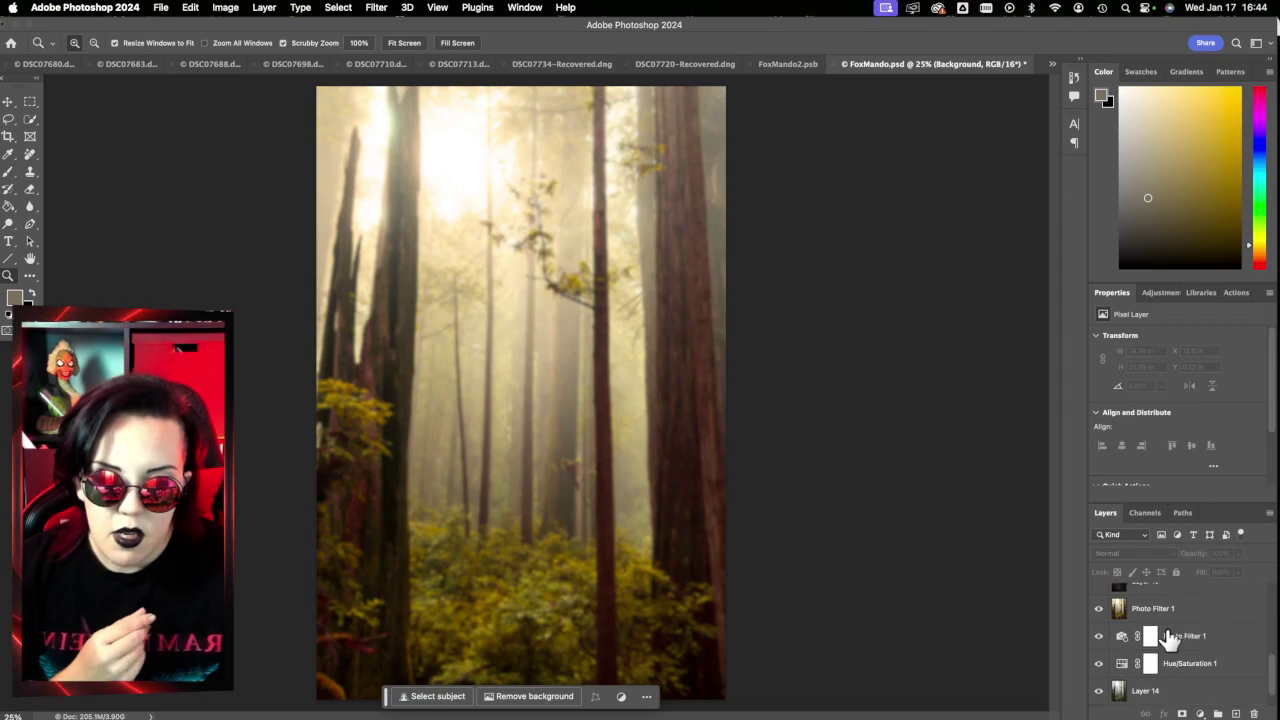
Step: On the merged Photo Filter 1 layer, show Layer 15 sparkles, then Layer 19 copy 2 and copy 3
click(1179, 616)
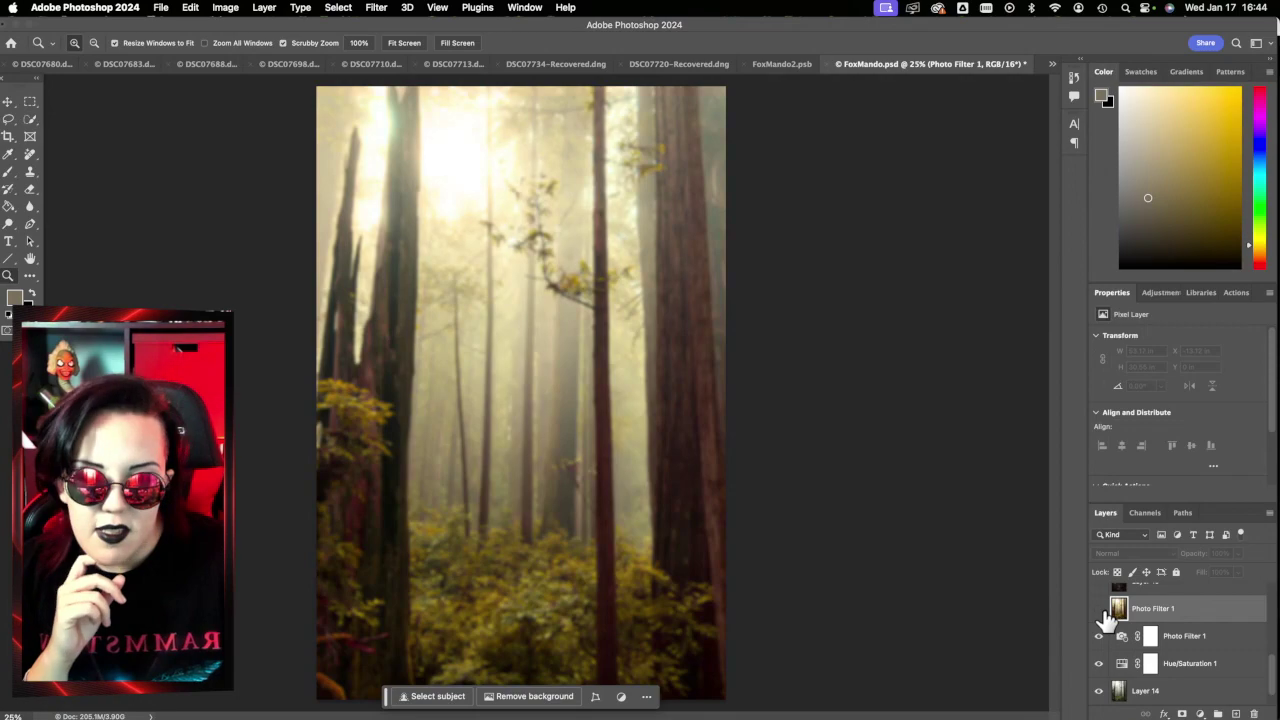
drag(1105, 618, 1105, 668)
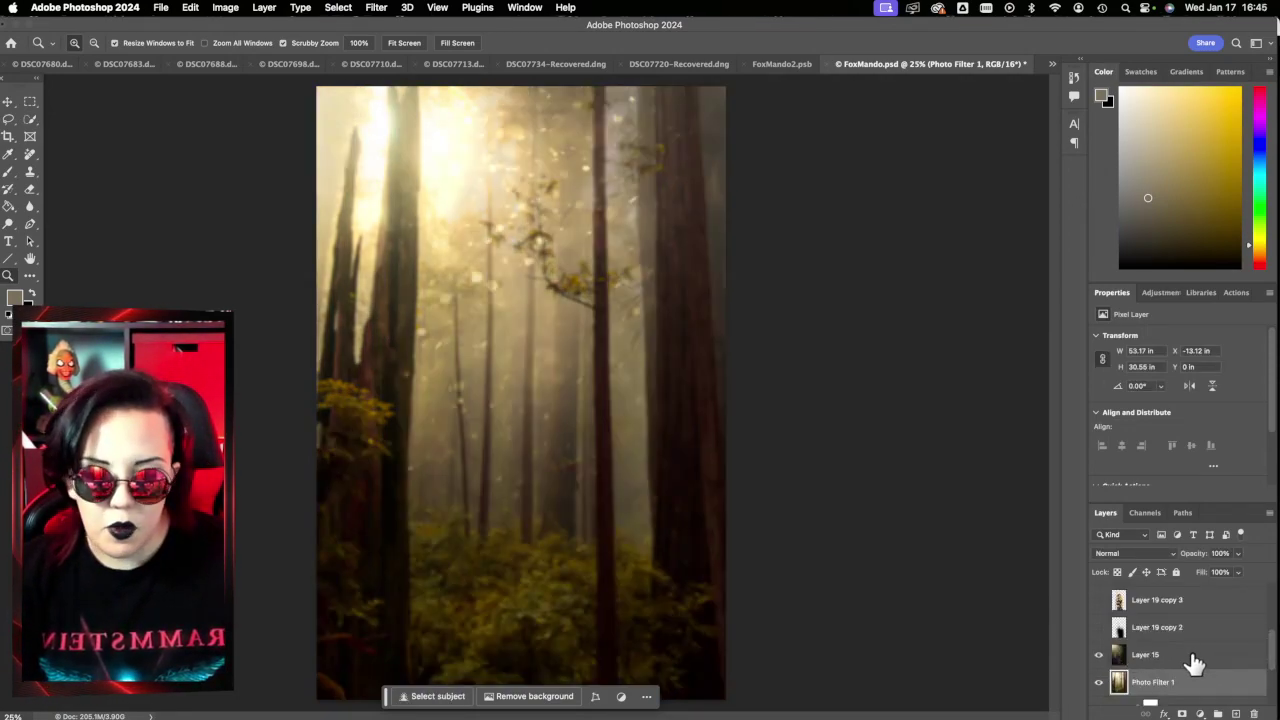
scroll(1195, 663, up, 3)
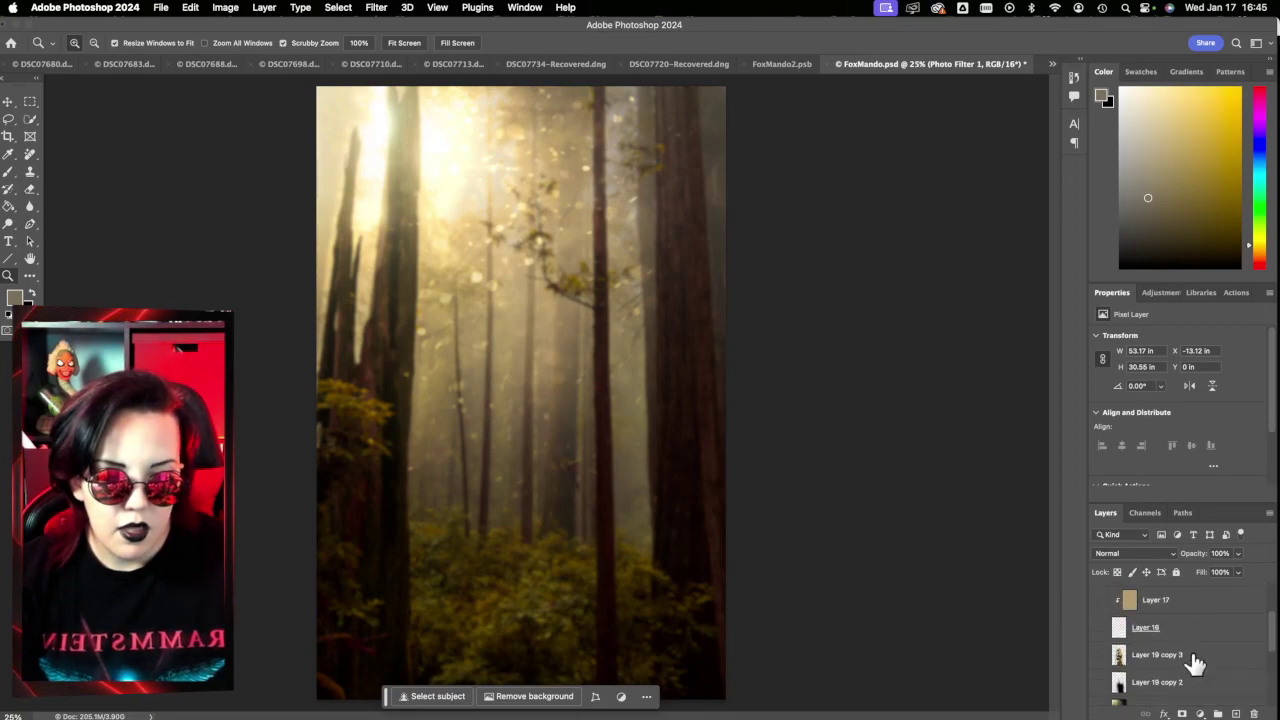
scroll(1195, 663, down, 2)
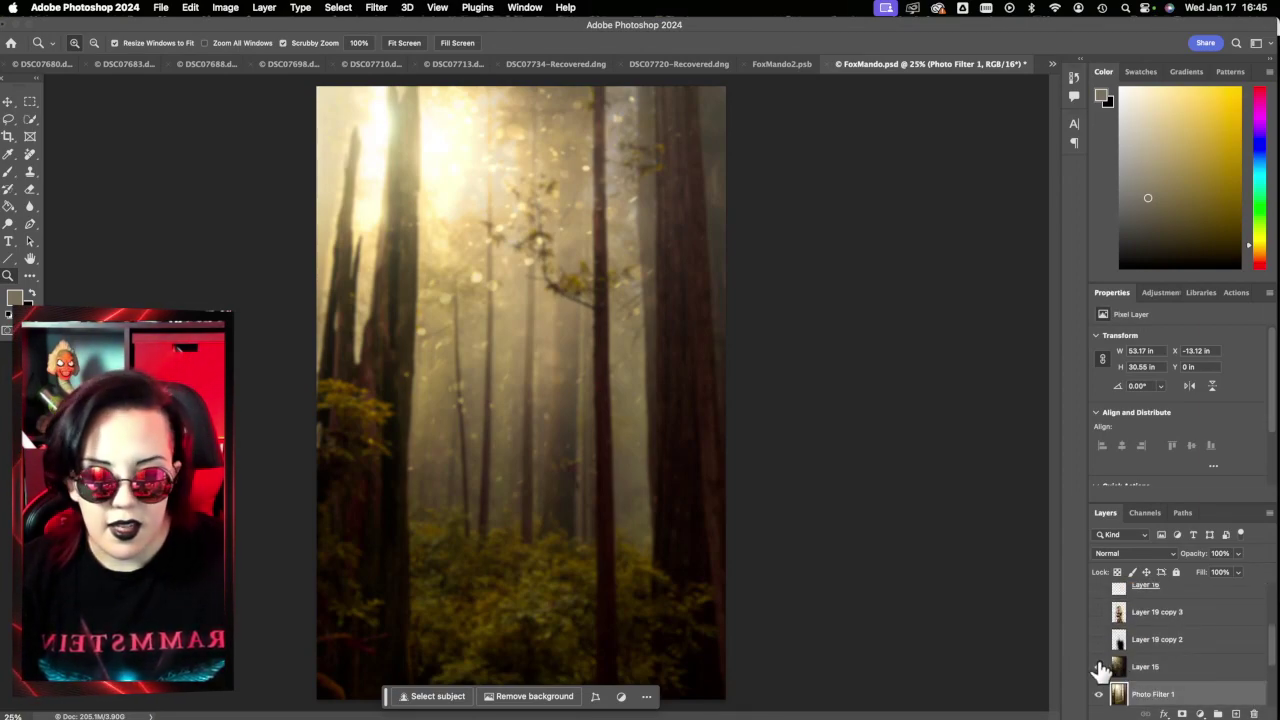
click(1100, 667)
click(1100, 667)
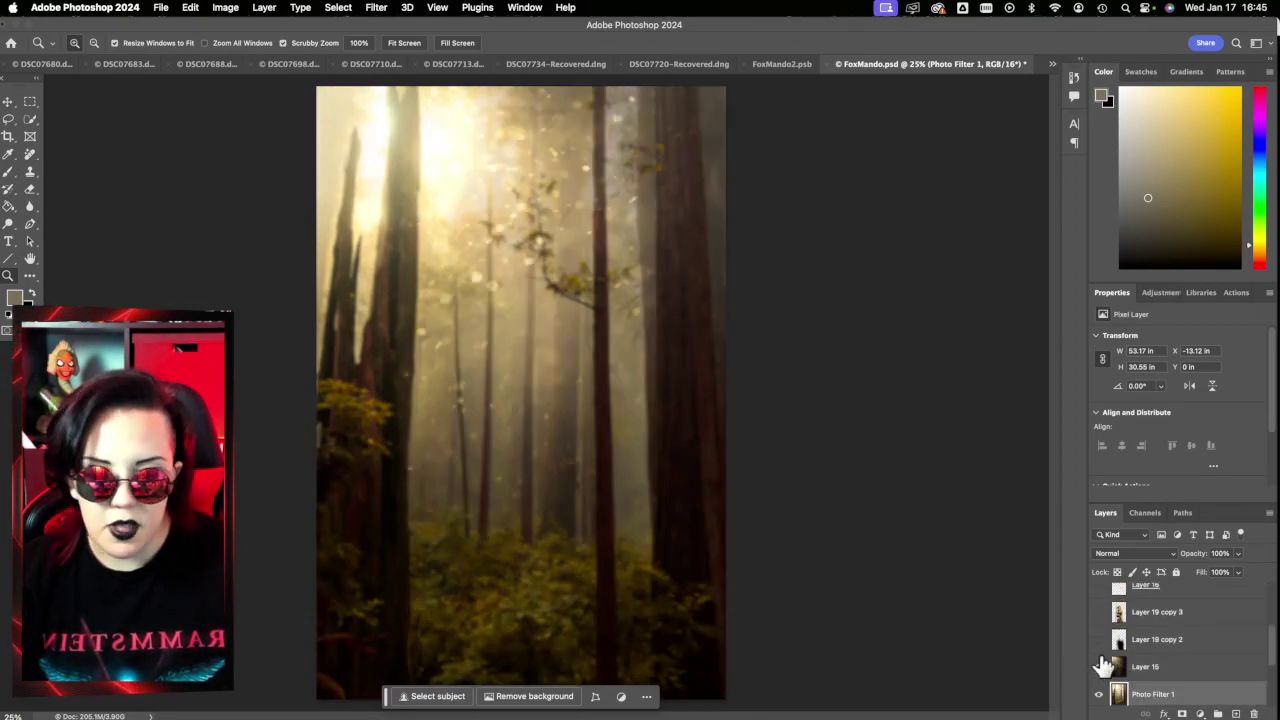
click(1100, 640)
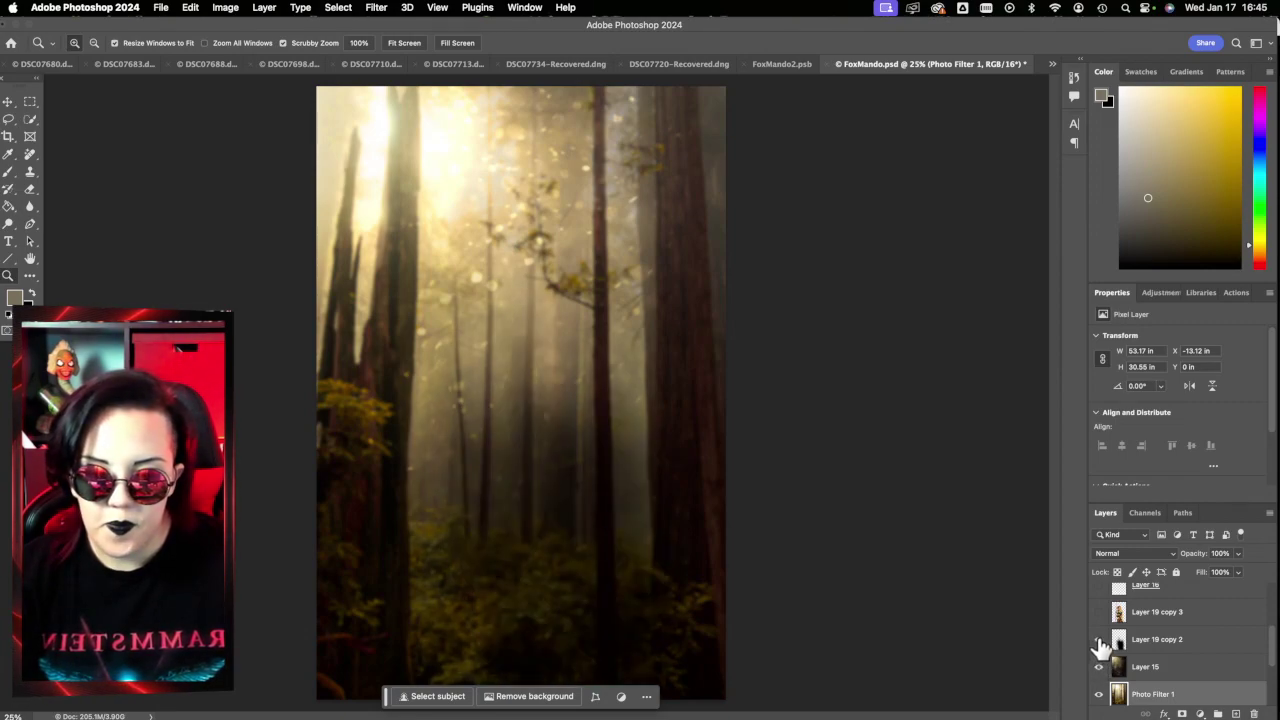
click(1100, 612)
Step: Select Layer 19 copy 3, show the Layer 16 fog, then select the tan Layer 17 with the Paint Bucket
scroll(1157, 644, up, 1)
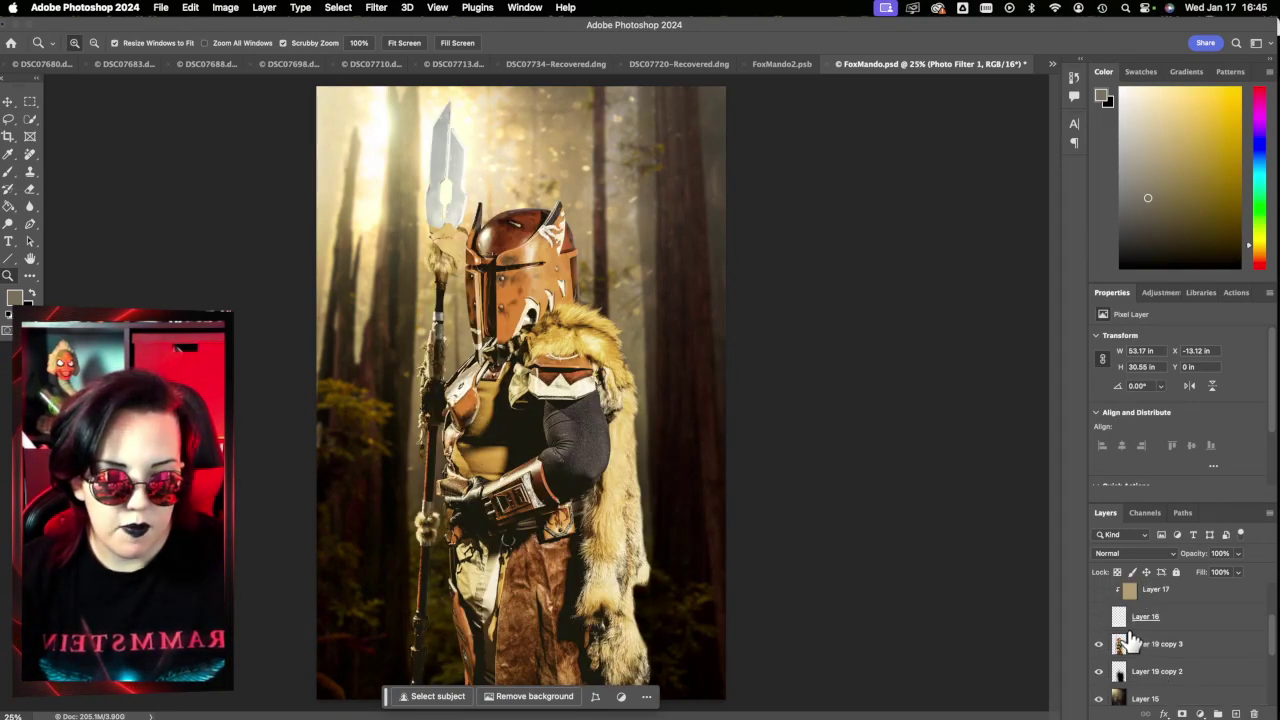
scroll(1155, 648, up, 3)
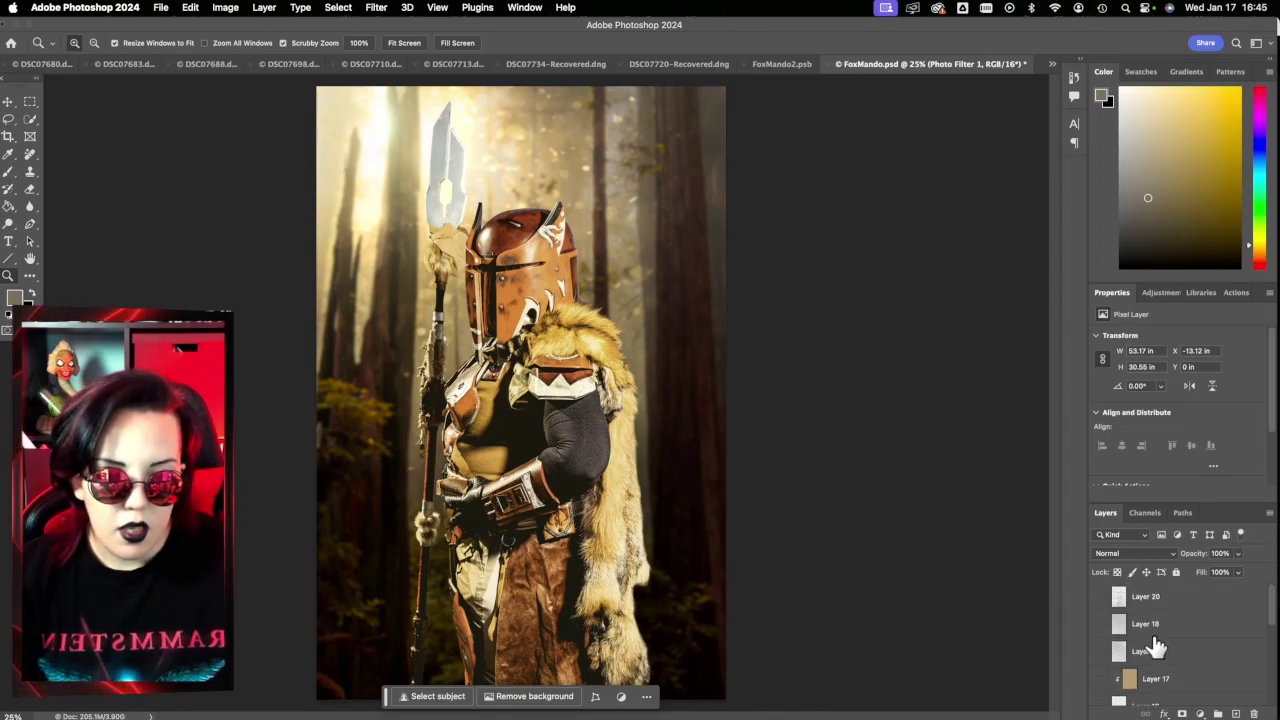
scroll(1155, 648, down, 4)
click(1160, 622)
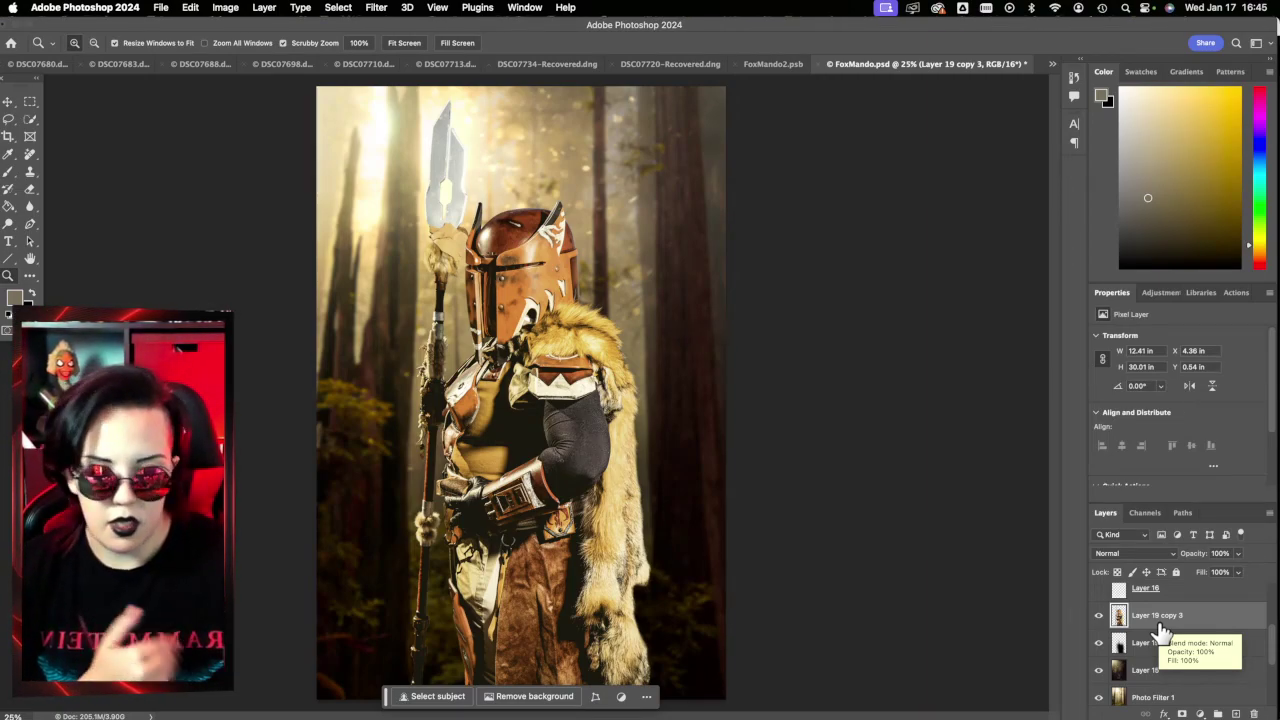
scroll(1150, 630, up, 1)
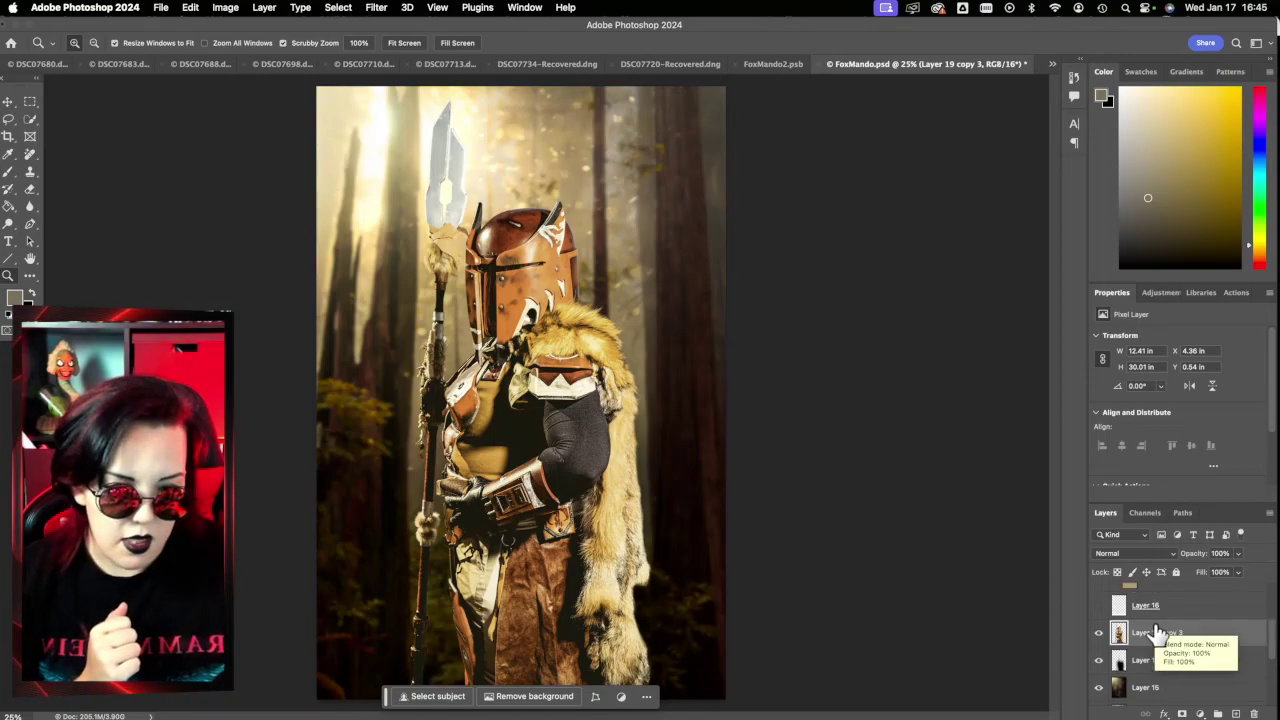
scroll(1116, 607, up, 3)
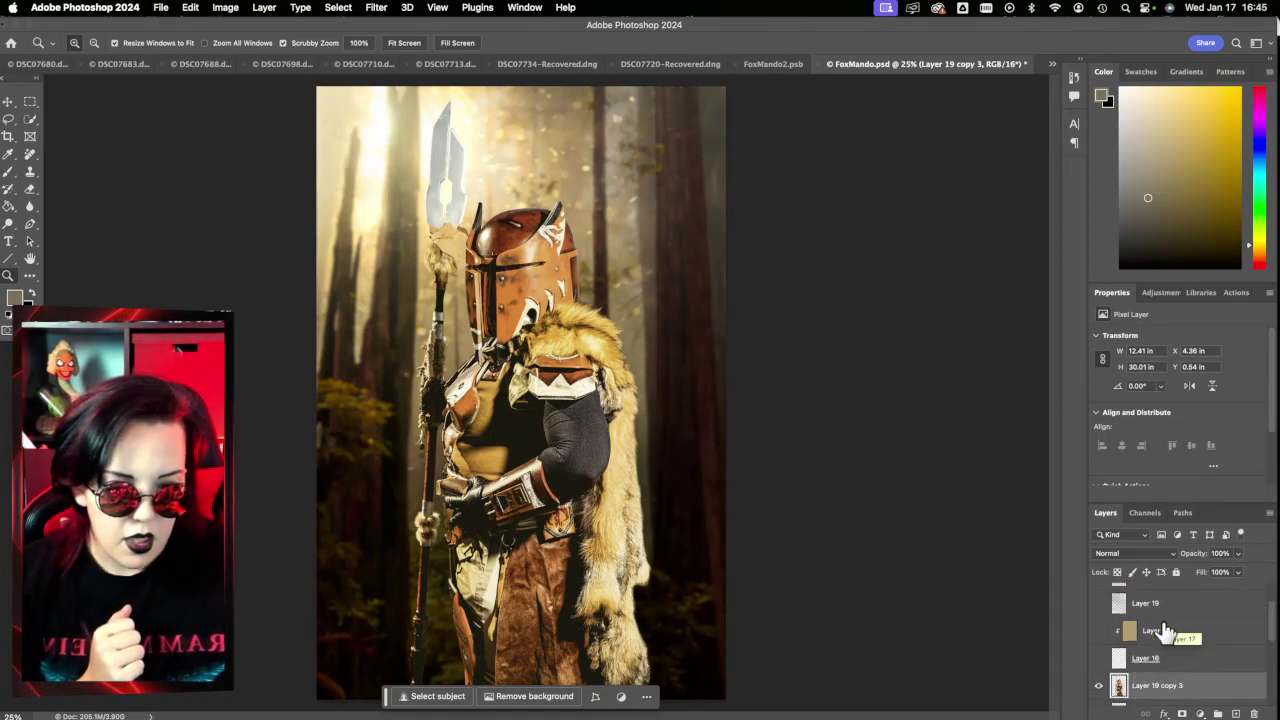
click(1100, 660)
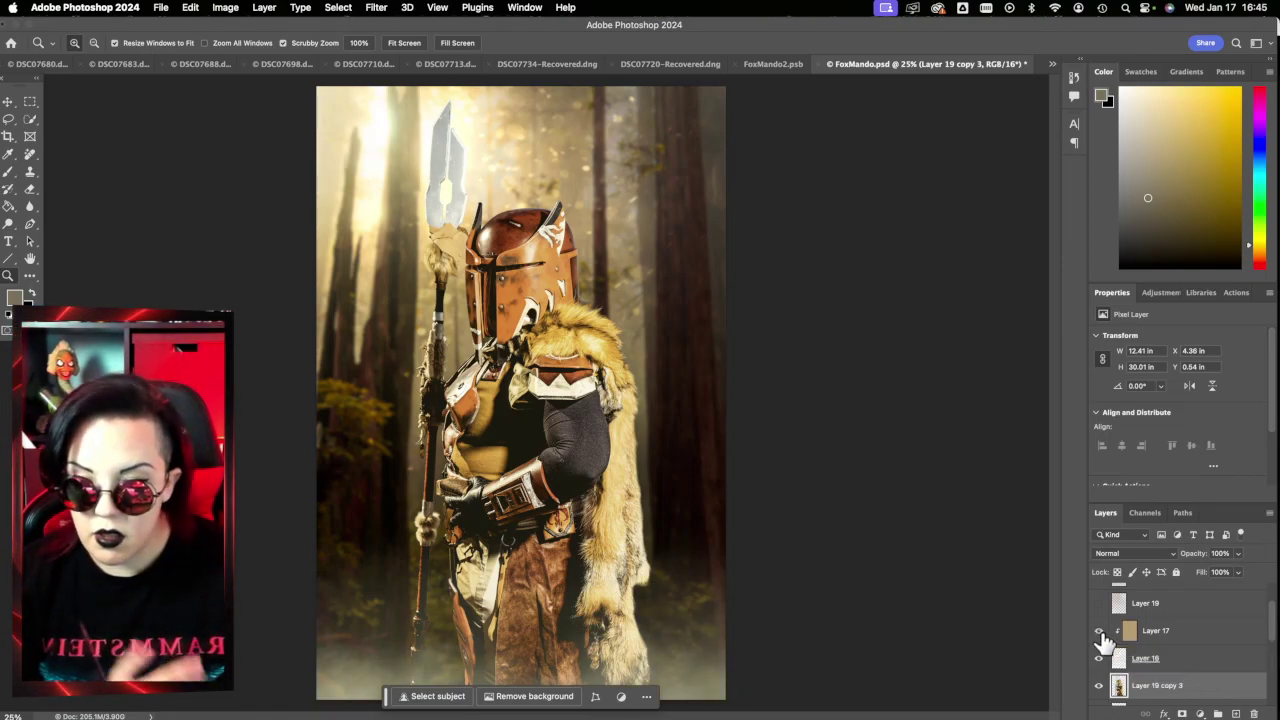
click(1173, 636)
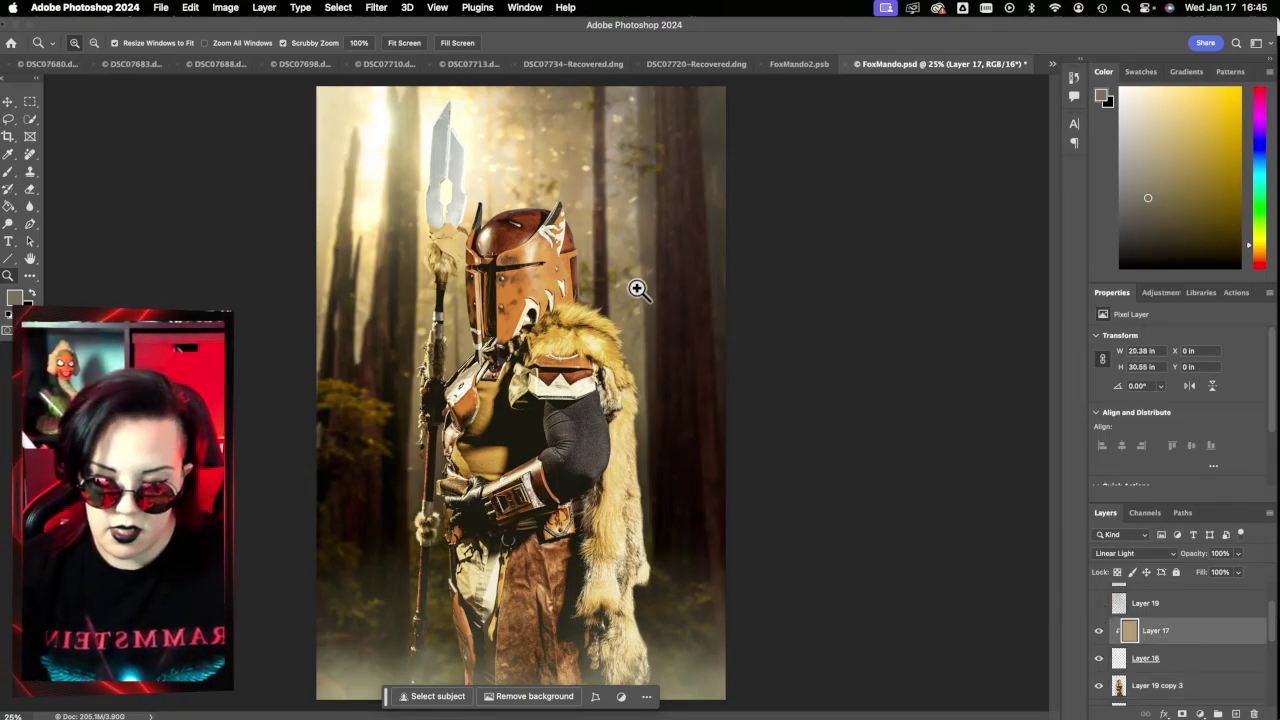
click(9, 207)
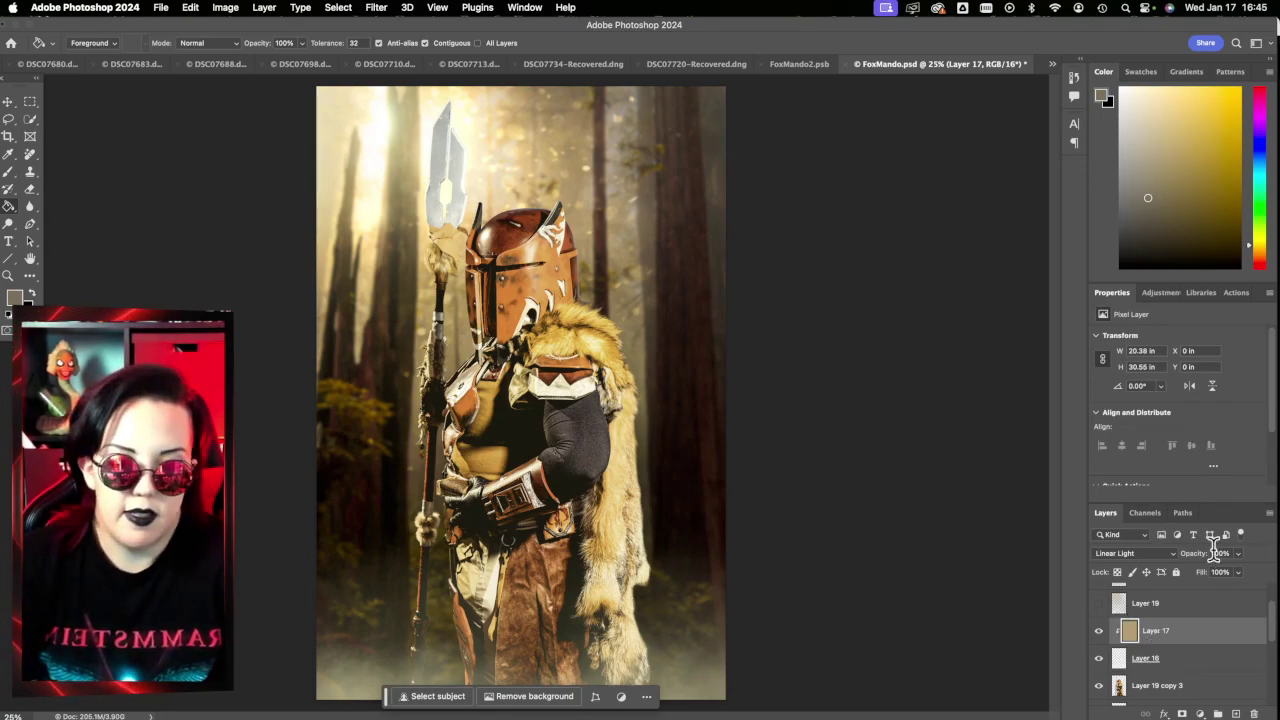
Step: Keep Layer 17 in Linear Light and turn on the overlay Layers 19 and 18
click(1168, 555)
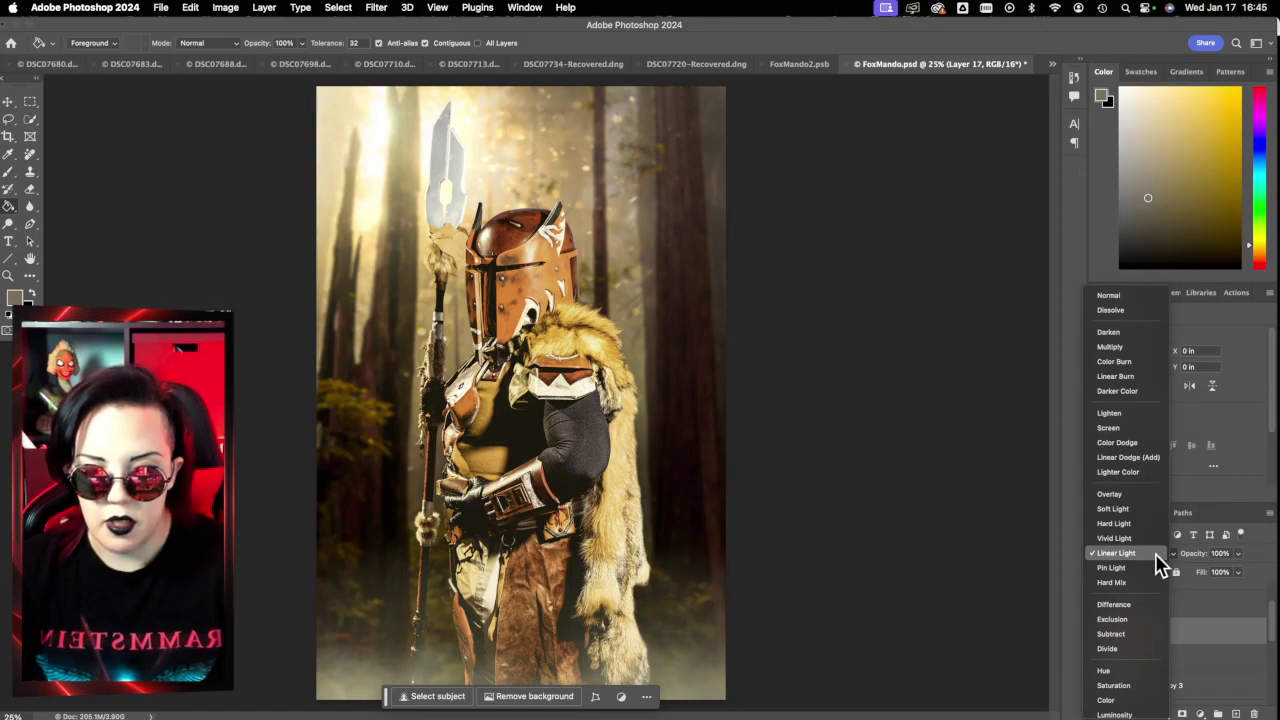
click(1158, 554)
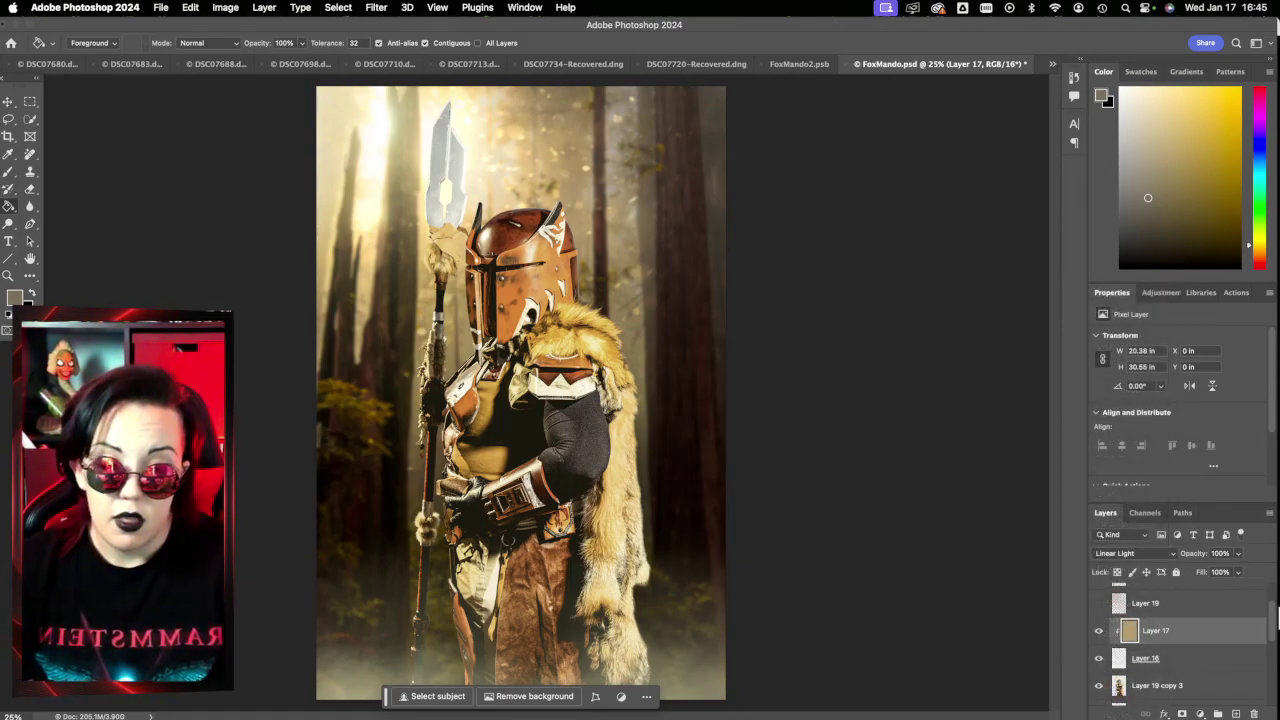
scroll(1214, 629, up, 2)
click(1098, 651)
click(1175, 651)
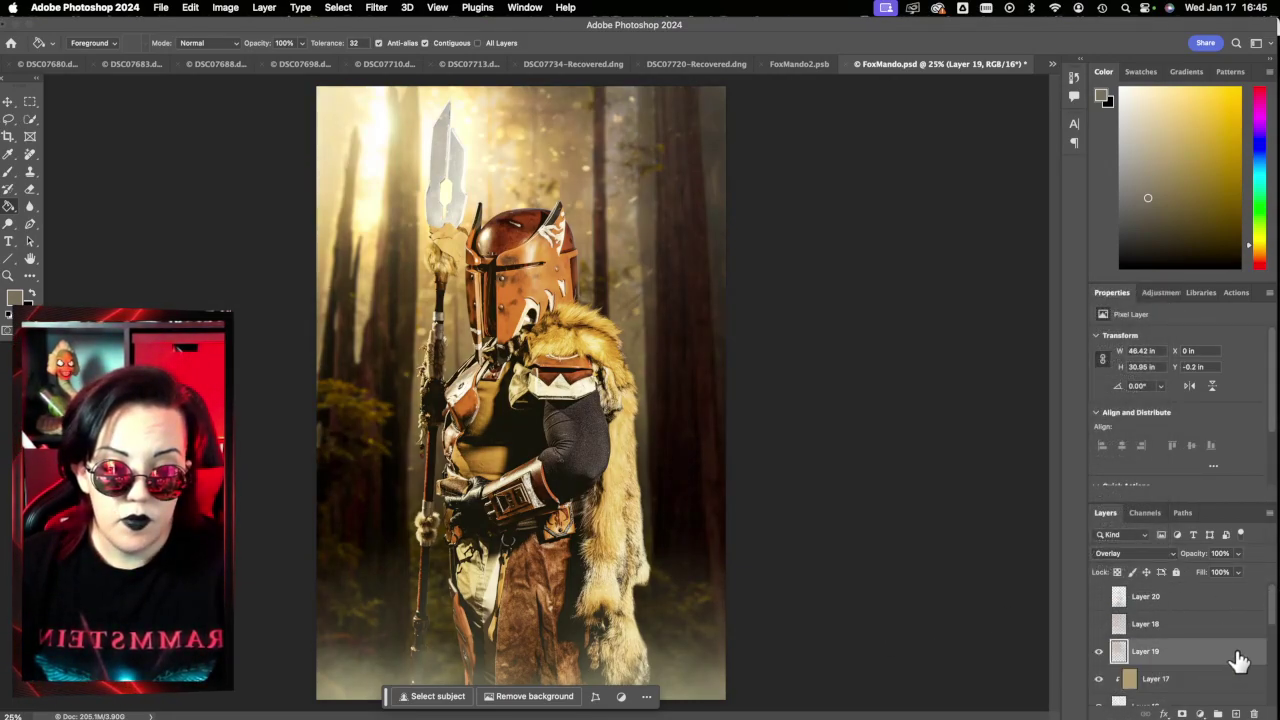
click(1098, 623)
click(1098, 596)
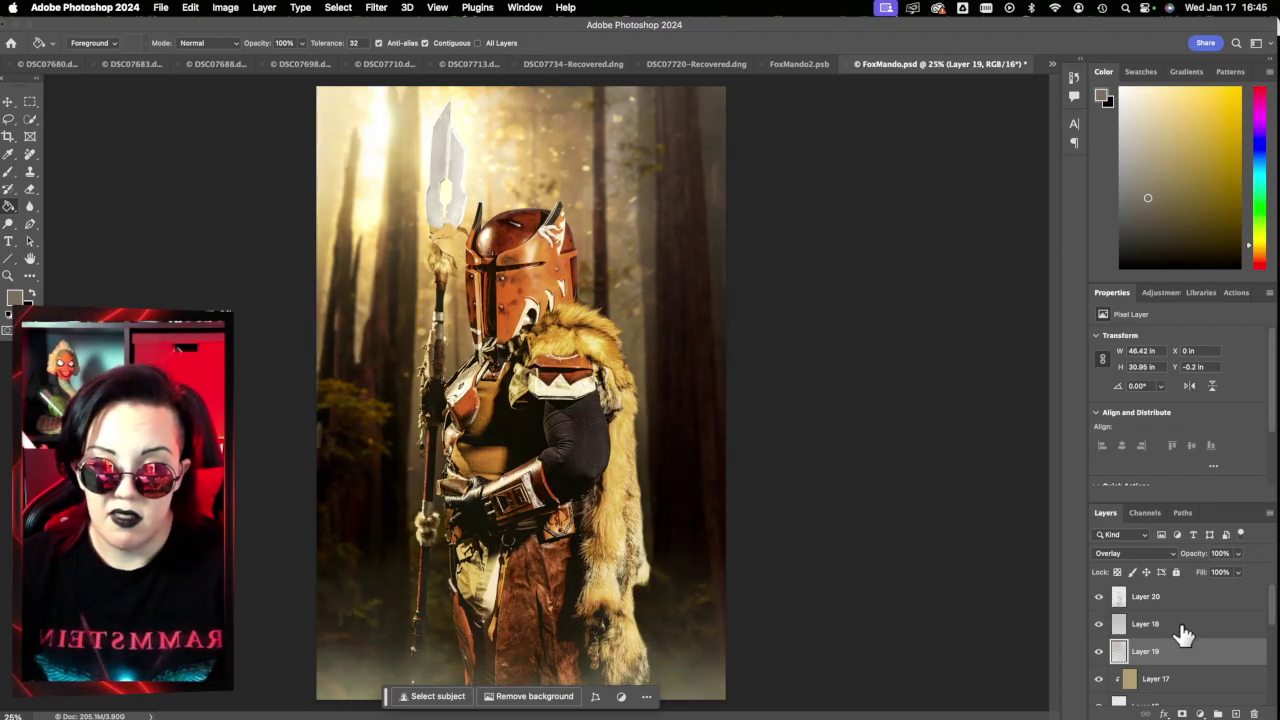
Step: Toggle Layer 20's overlay lighting off and on repeatedly to compare, leaving it visible
click(1165, 598)
click(1099, 597)
click(1099, 597)
click(1099, 597)
click(1099, 597)
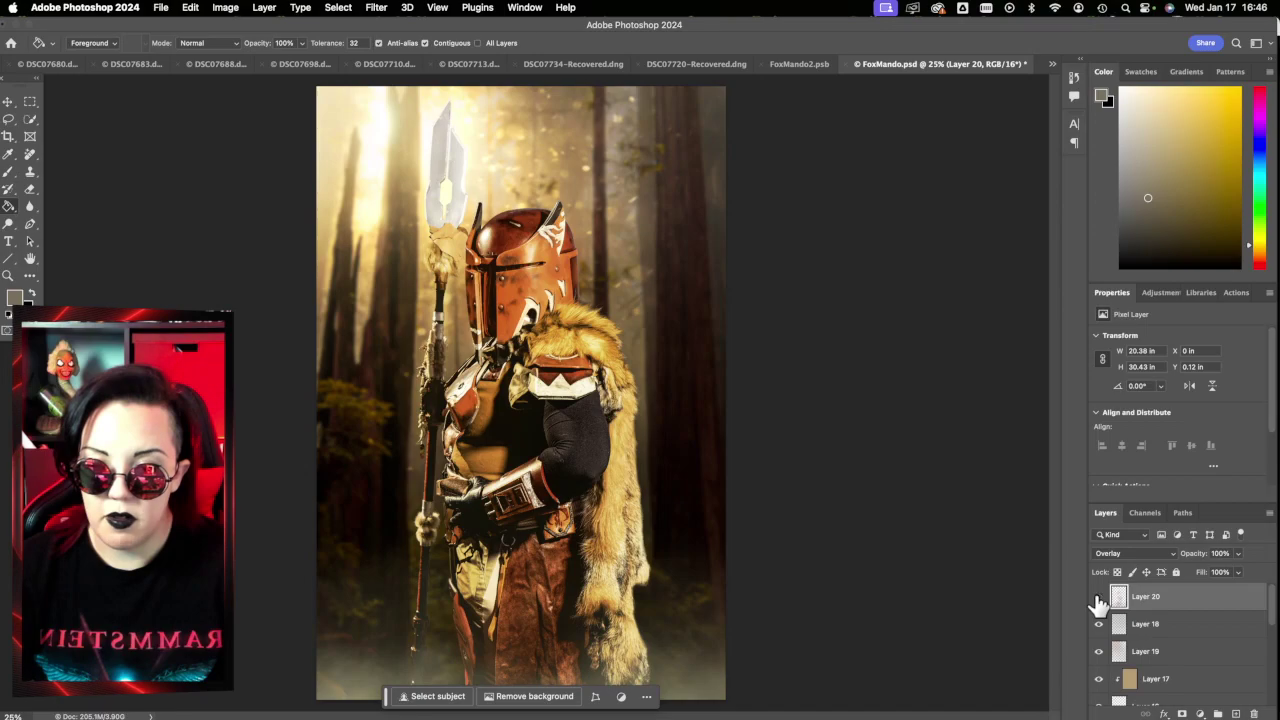
click(1099, 598)
click(1099, 598)
click(1099, 598)
click(1099, 598)
click(1099, 598)
click(1099, 598)
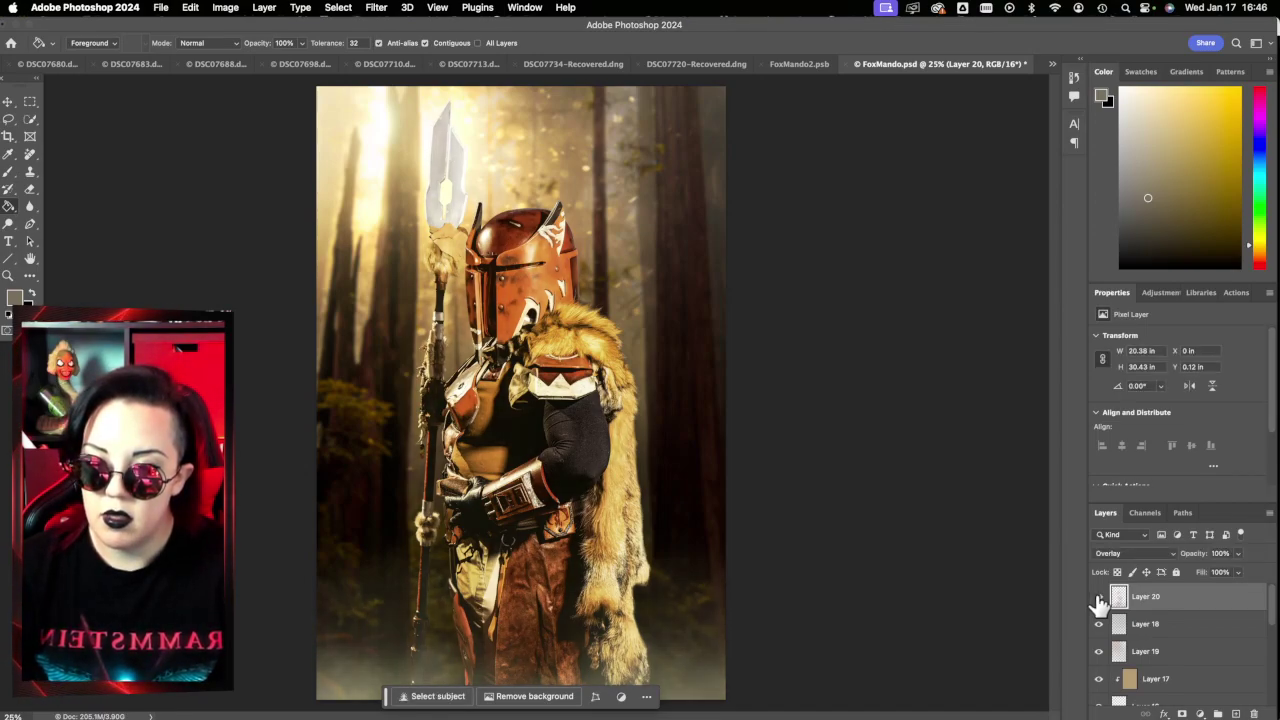
click(1099, 598)
click(1099, 598)
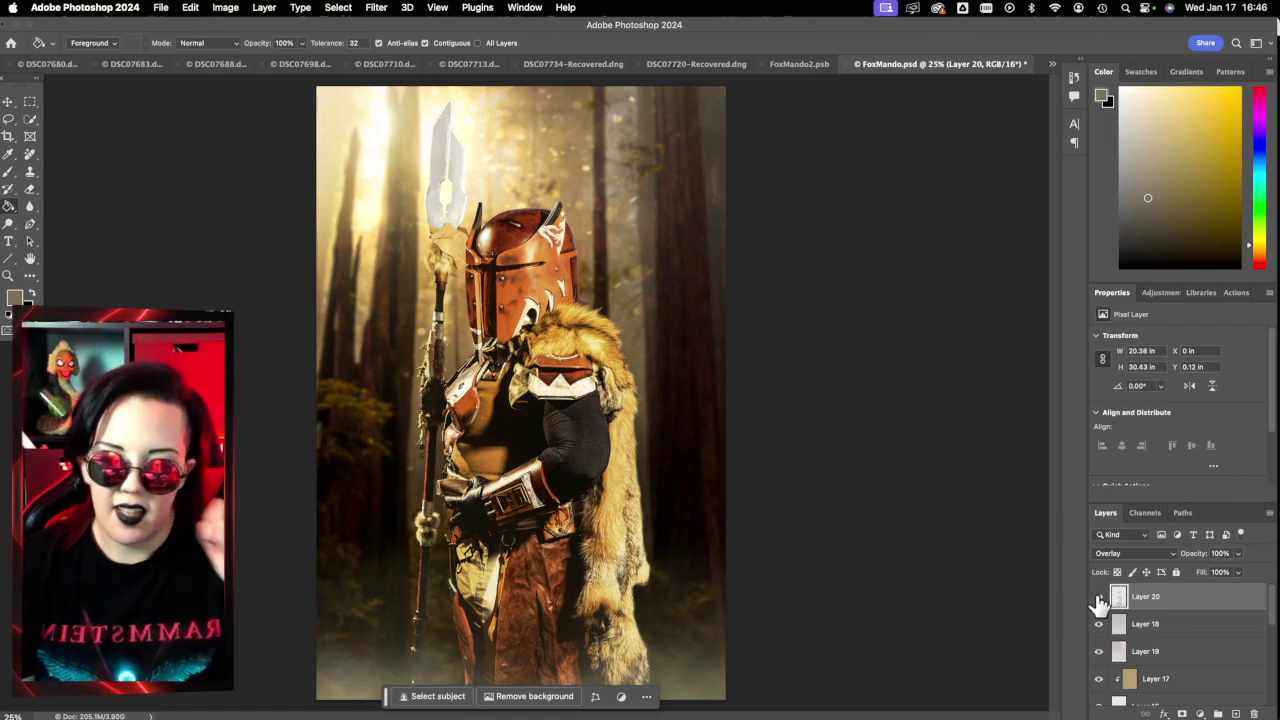
click(1099, 598)
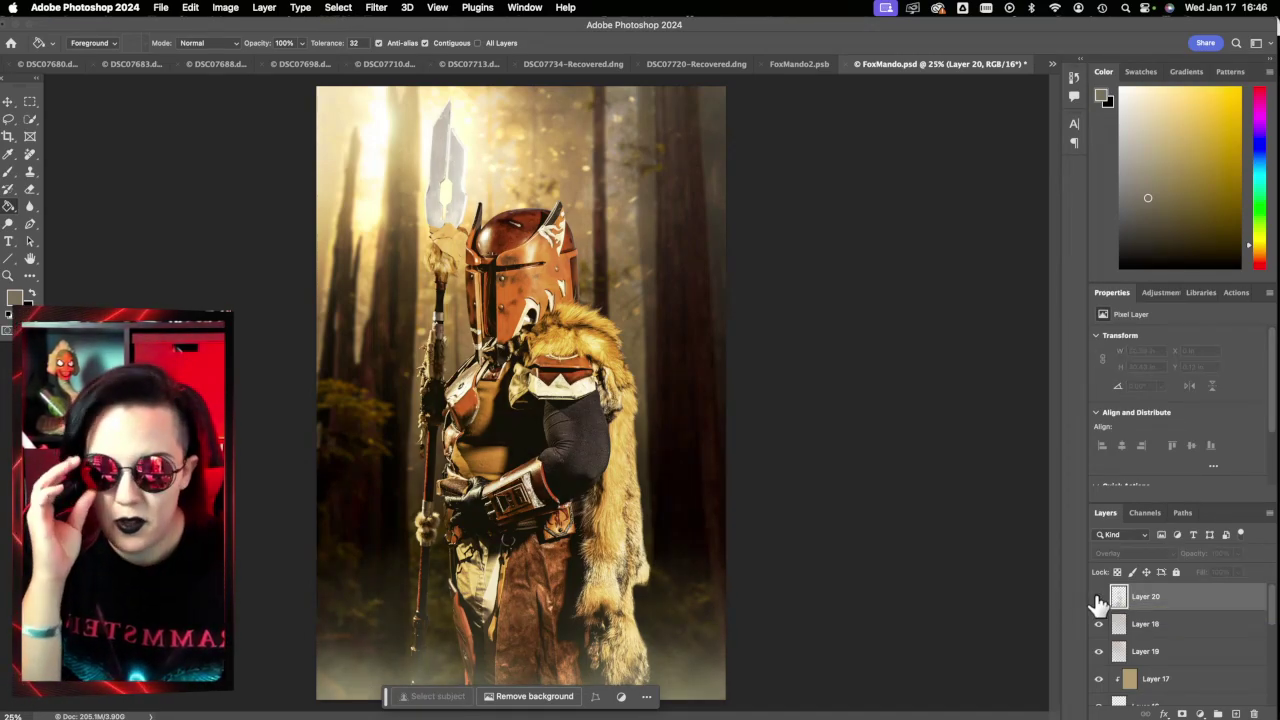
click(1099, 598)
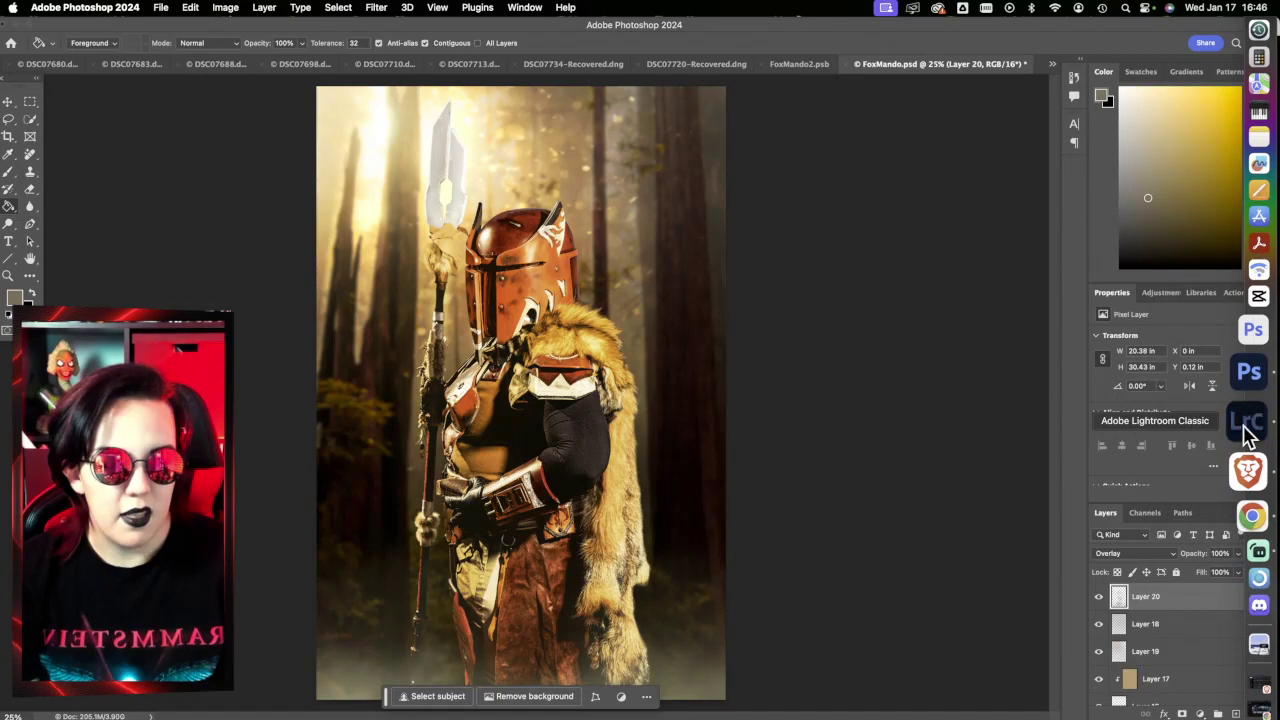
Step: In Lightroom Classic's filmstrip, view the original DSC07769.dng, then the finished FoxMando.jpg
click(1245, 428)
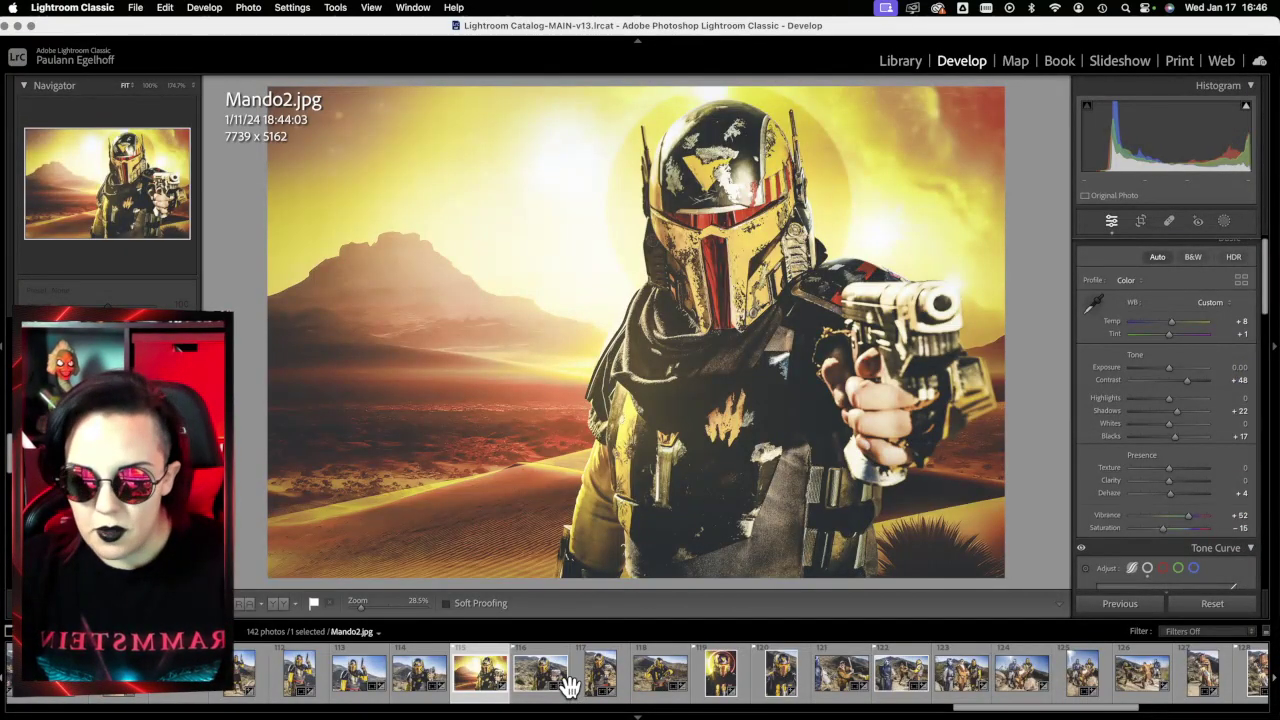
scroll(567, 686, up, 5)
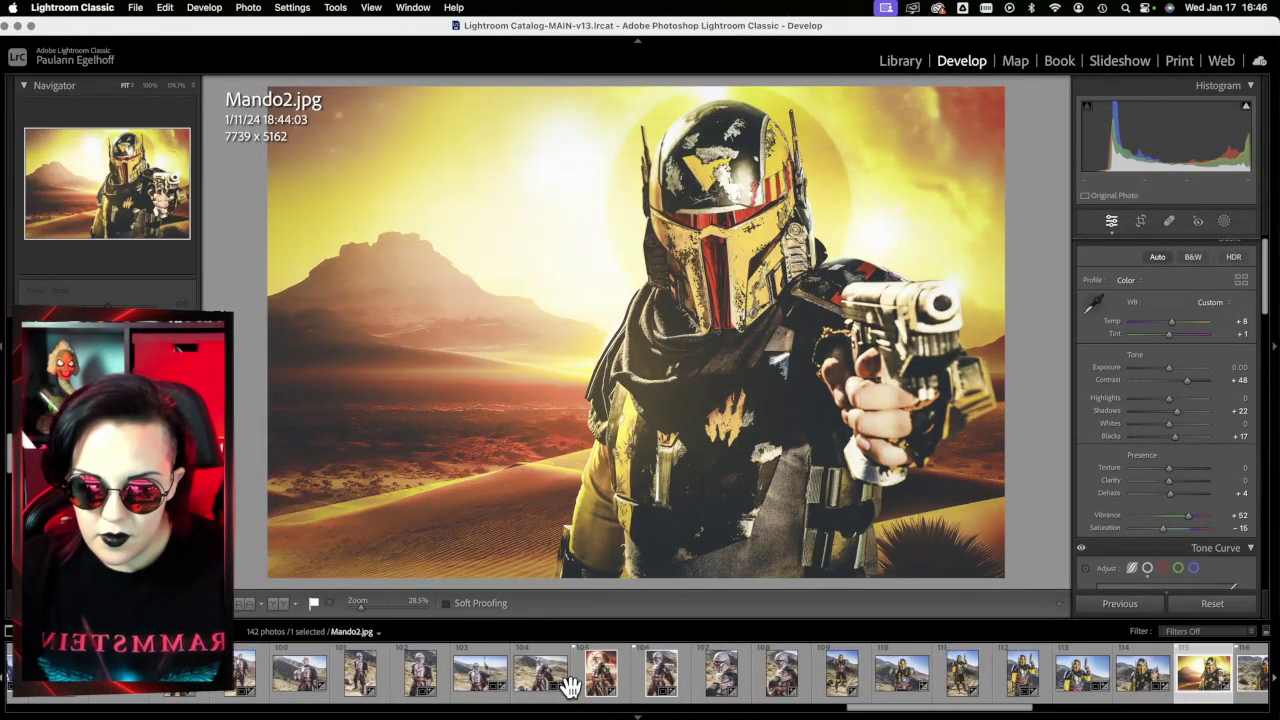
scroll(567, 686, down, 3)
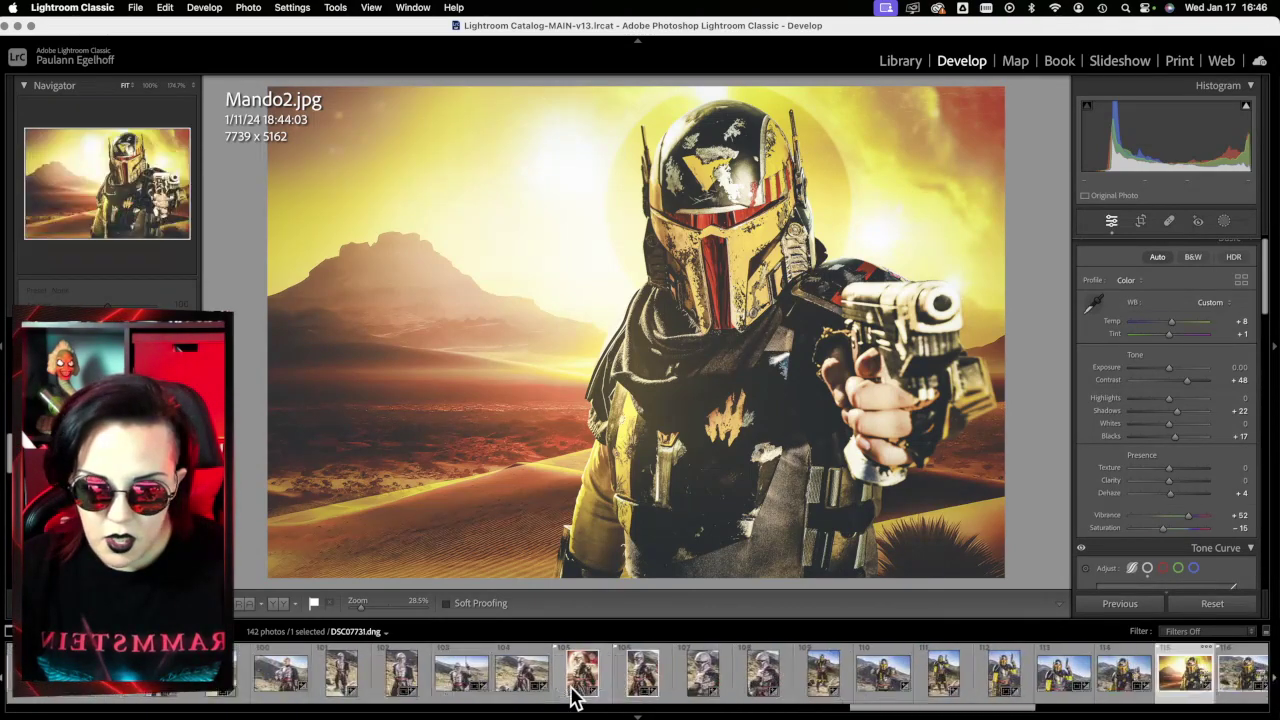
scroll(575, 690, down, 10)
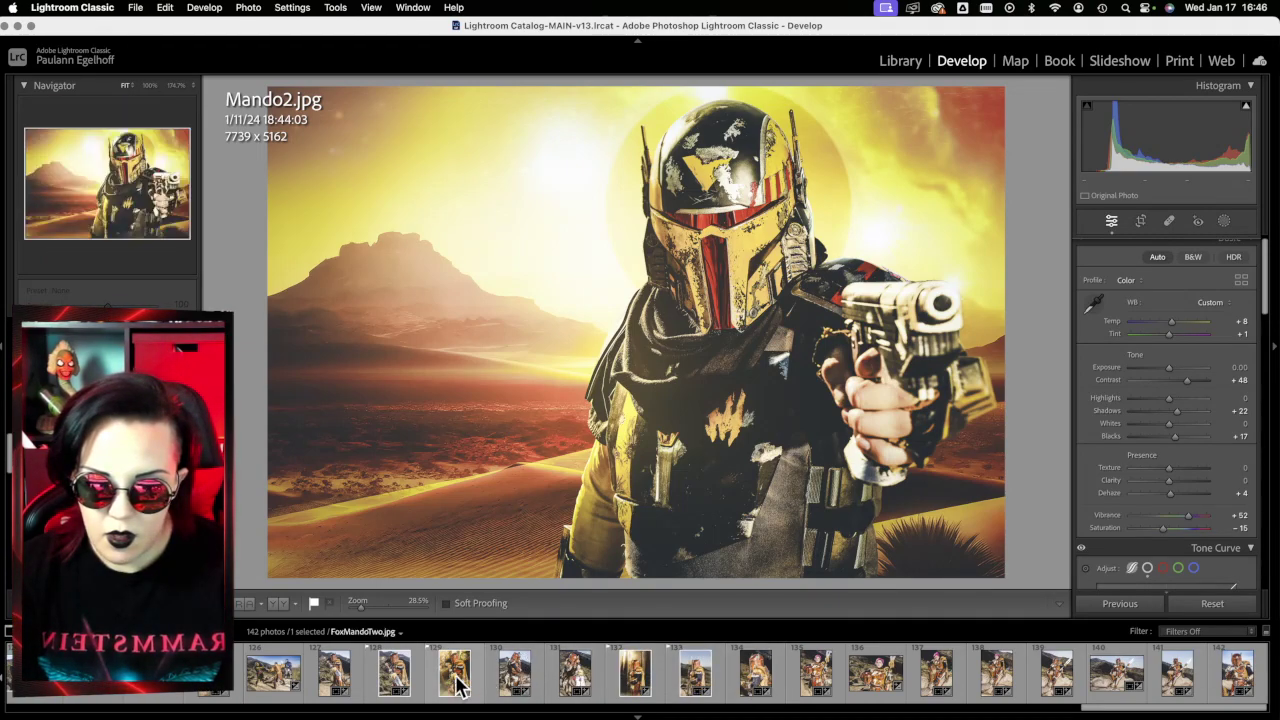
click(690, 678)
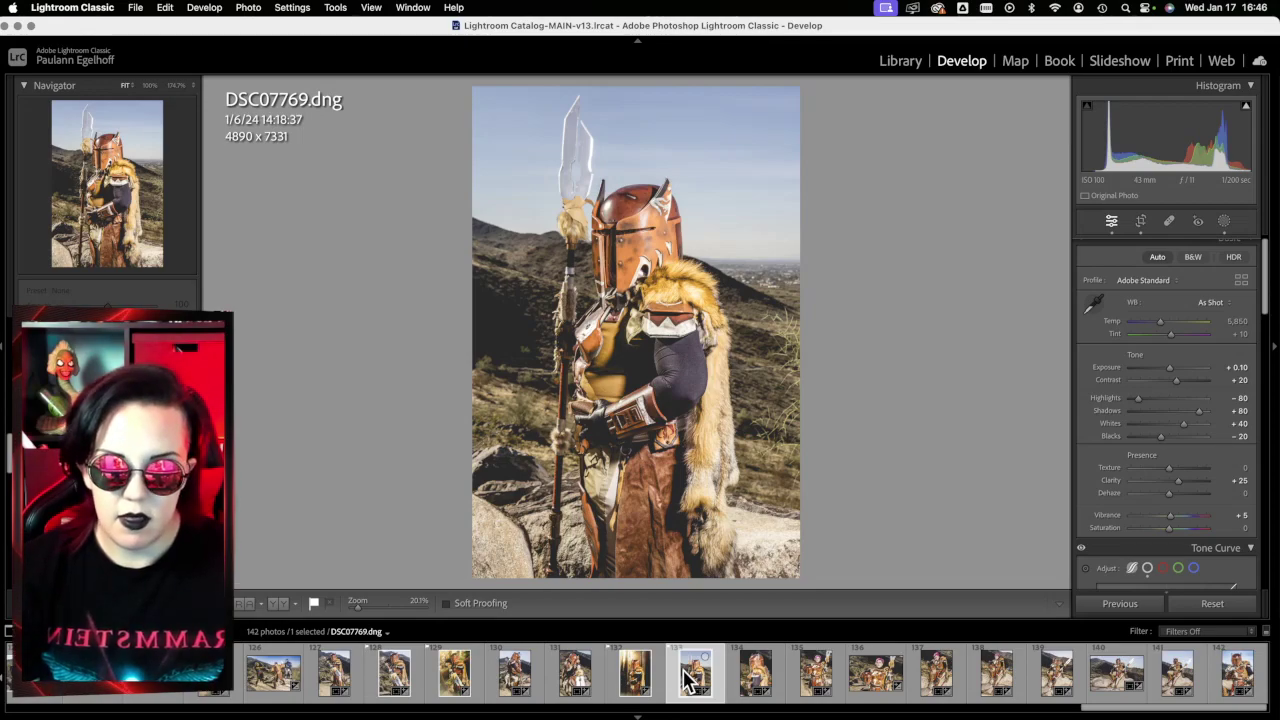
key(Left)
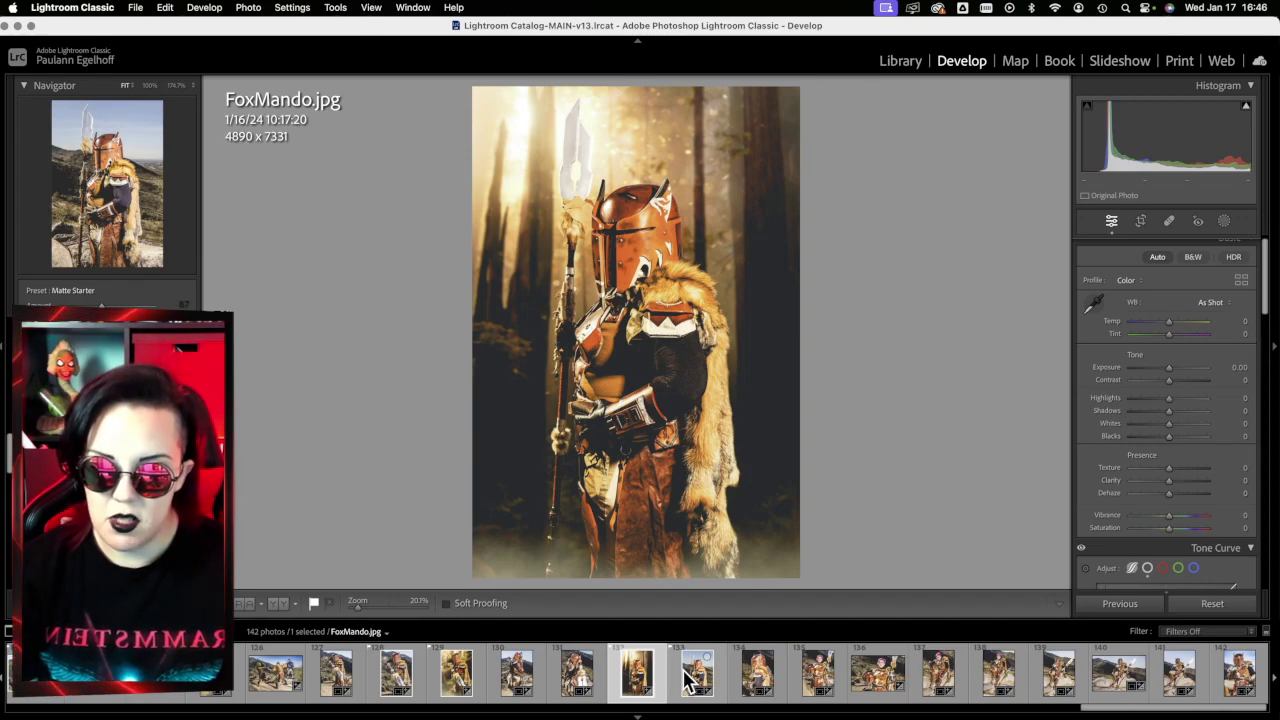
Step: Flip between DSC07769.dng and FoxMando.jpg again, then open DSC07763.dng
click(688, 676)
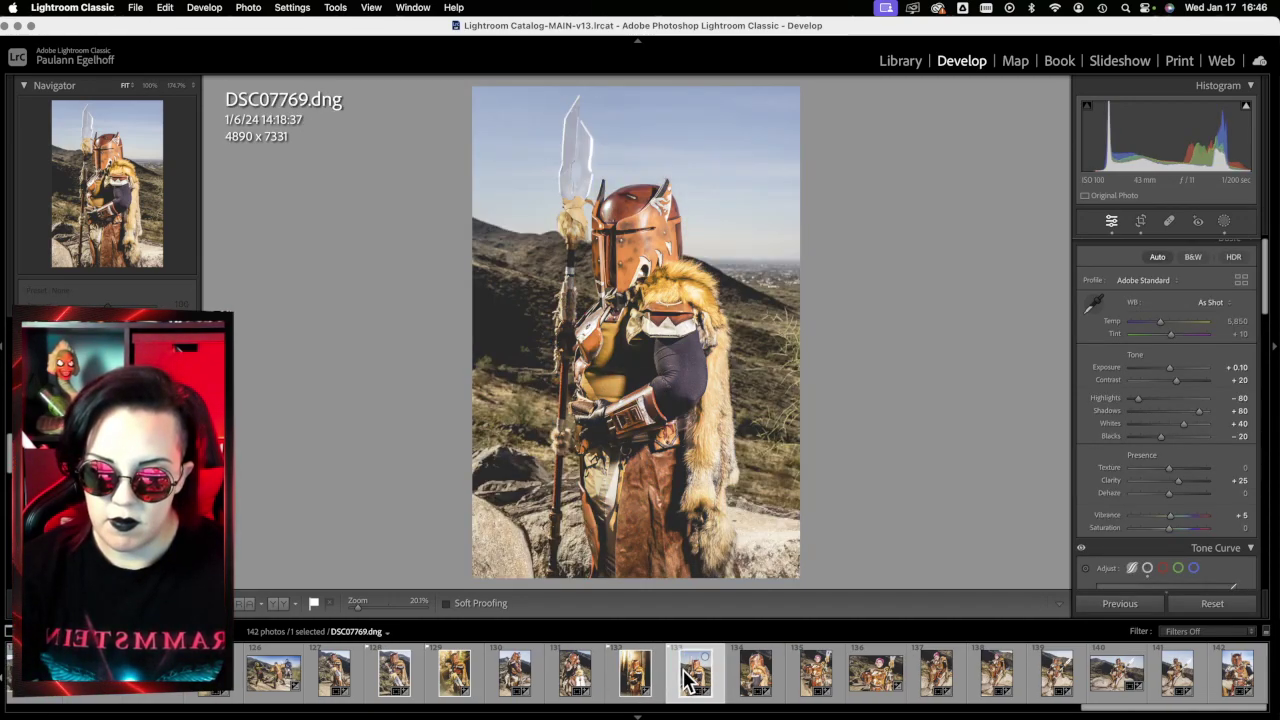
key(Left)
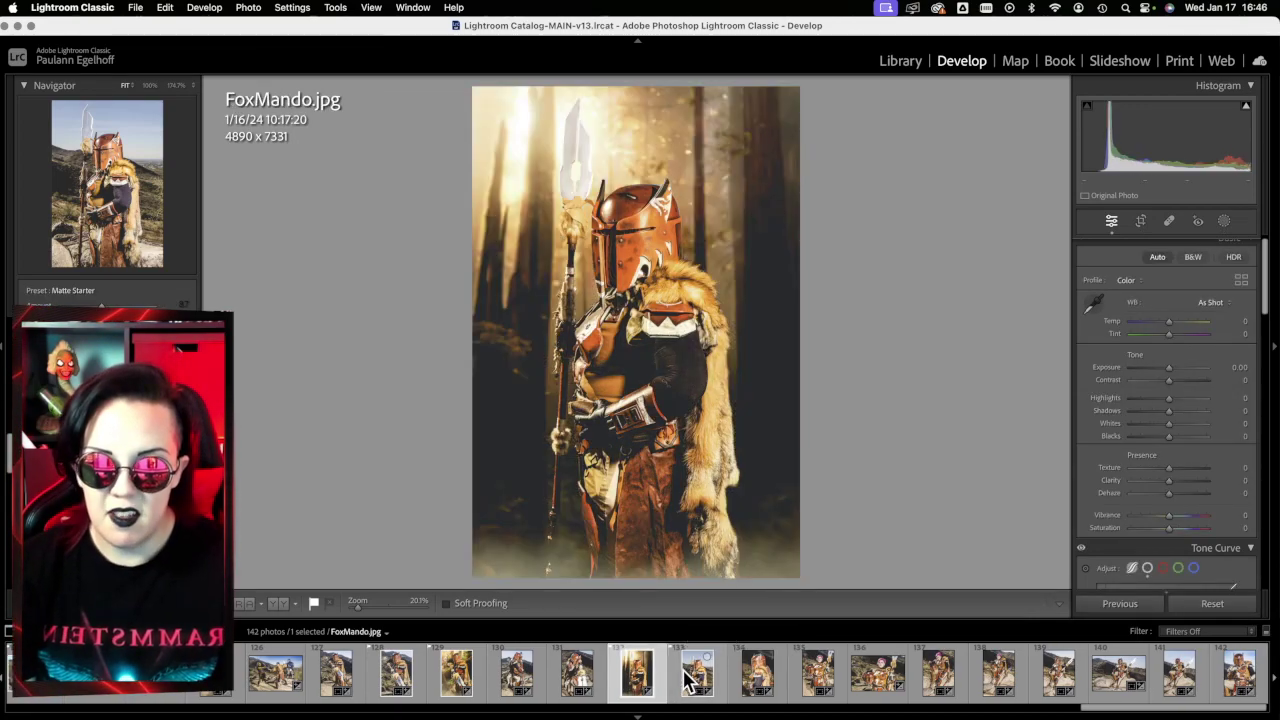
click(688, 676)
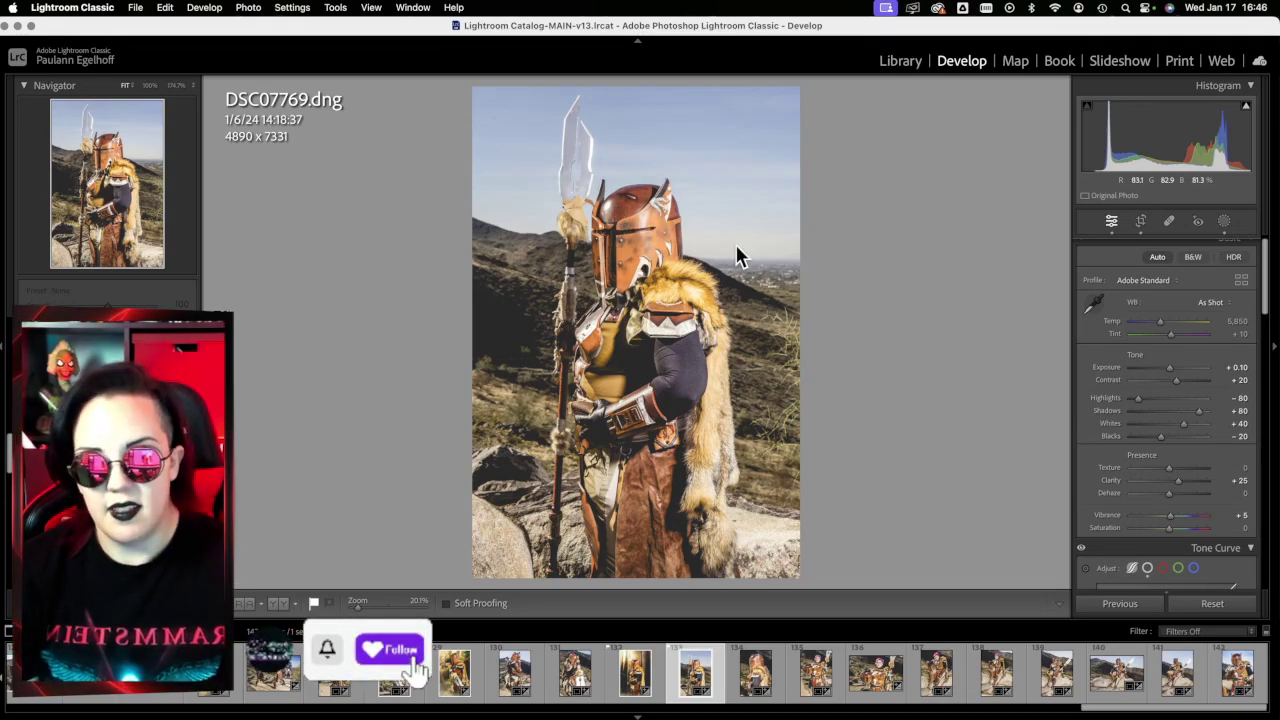
click(626, 690)
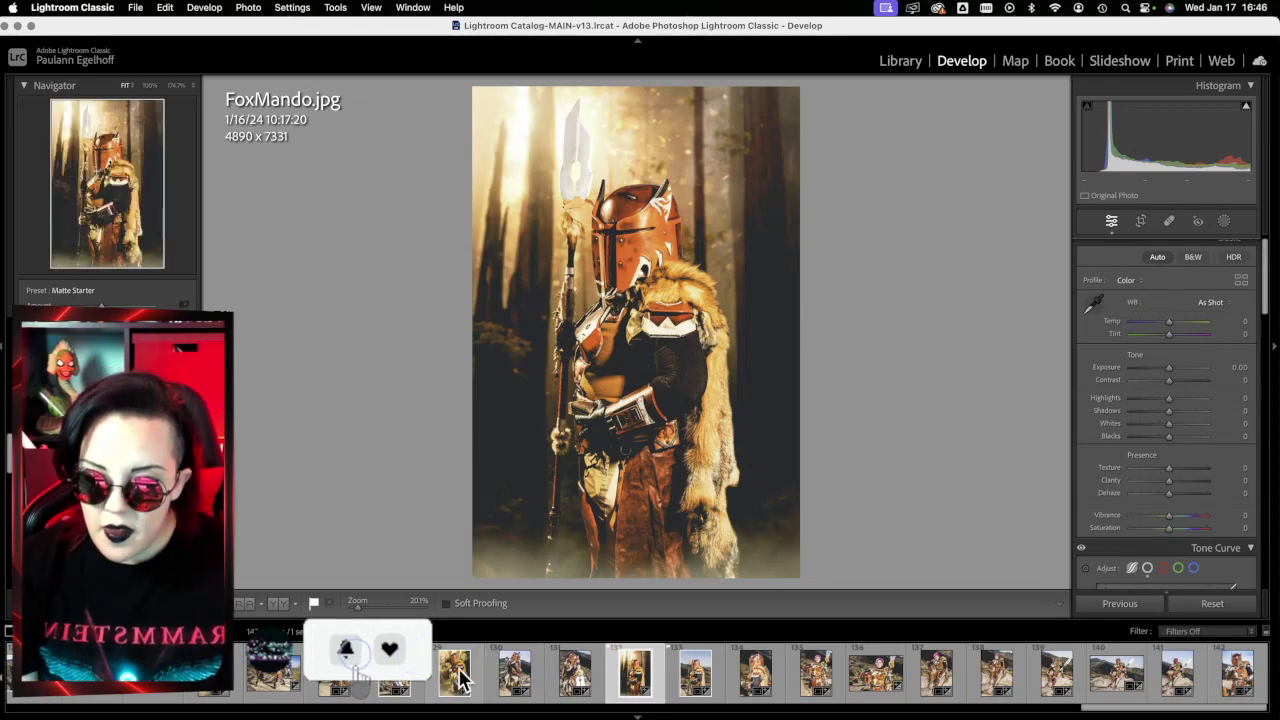
click(378, 683)
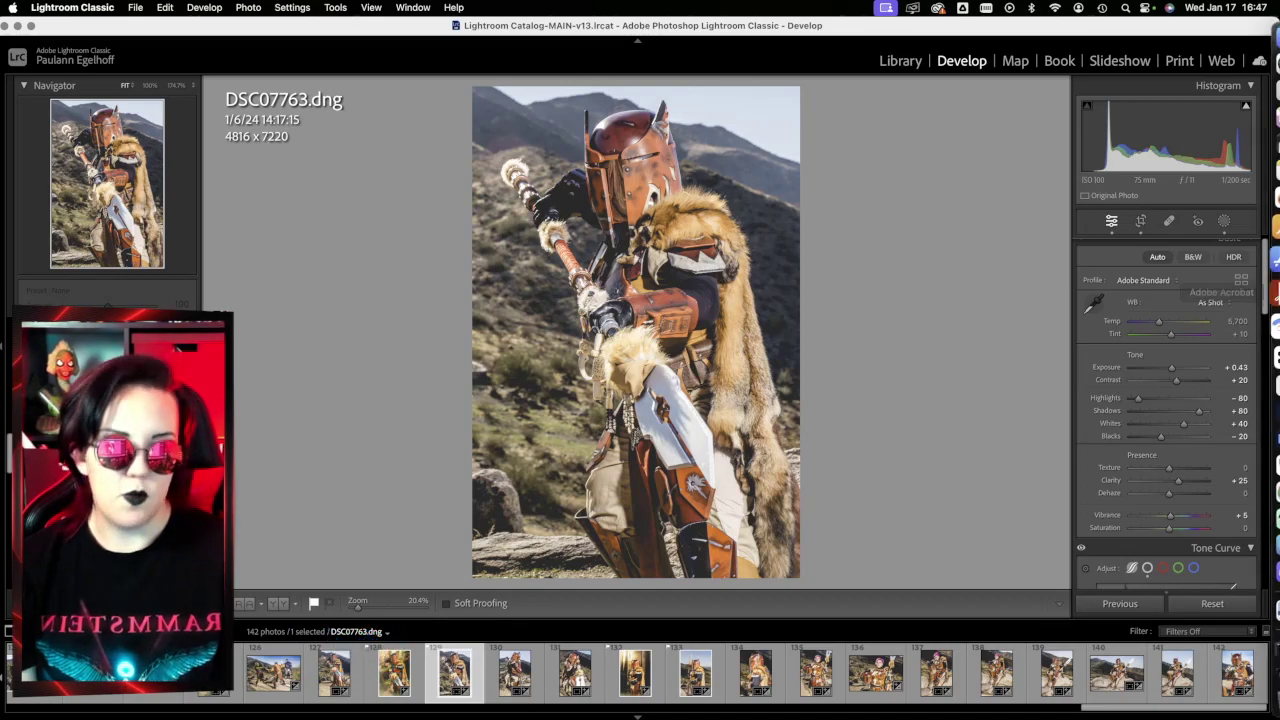
Step: Back in Photoshop, close FoxMando.psd without saving, leaving FoxMando2.psb open
click(1257, 414)
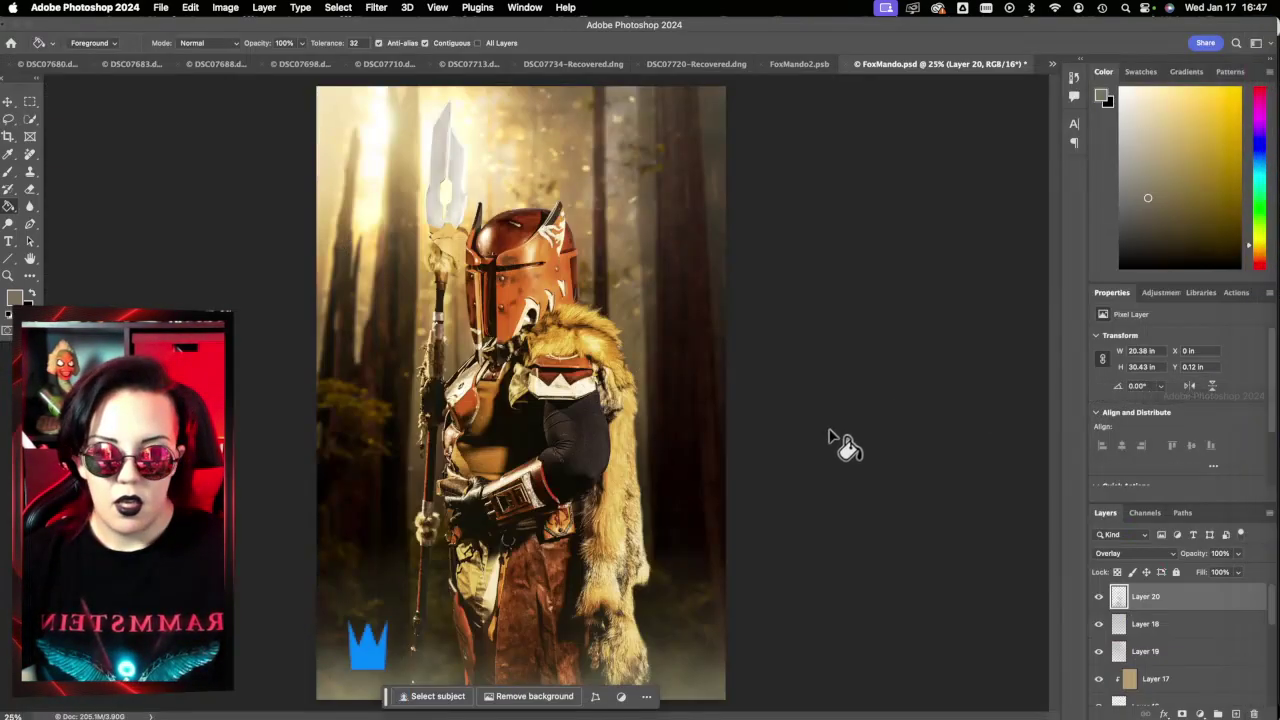
click(857, 64)
click(674, 291)
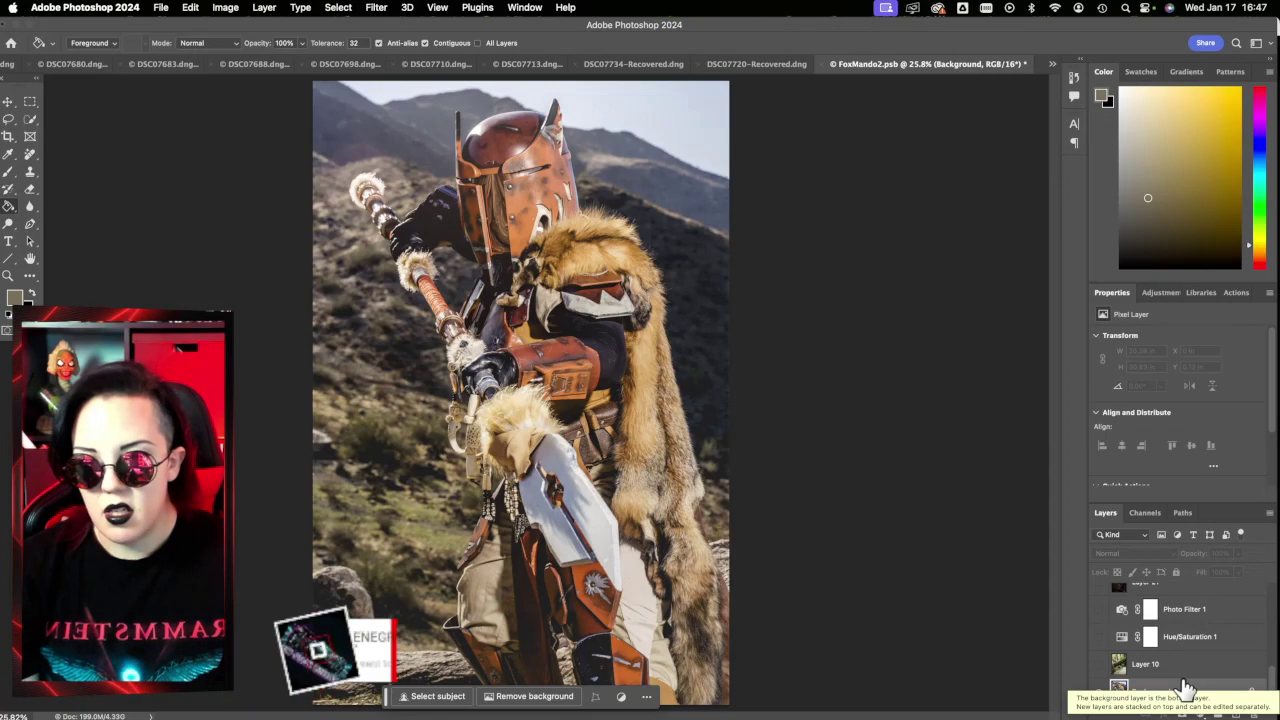
Step: Show Layer 10's forest, compare the Hue/Saturation grade and Layer 21, then reveal Layer 20
click(1099, 664)
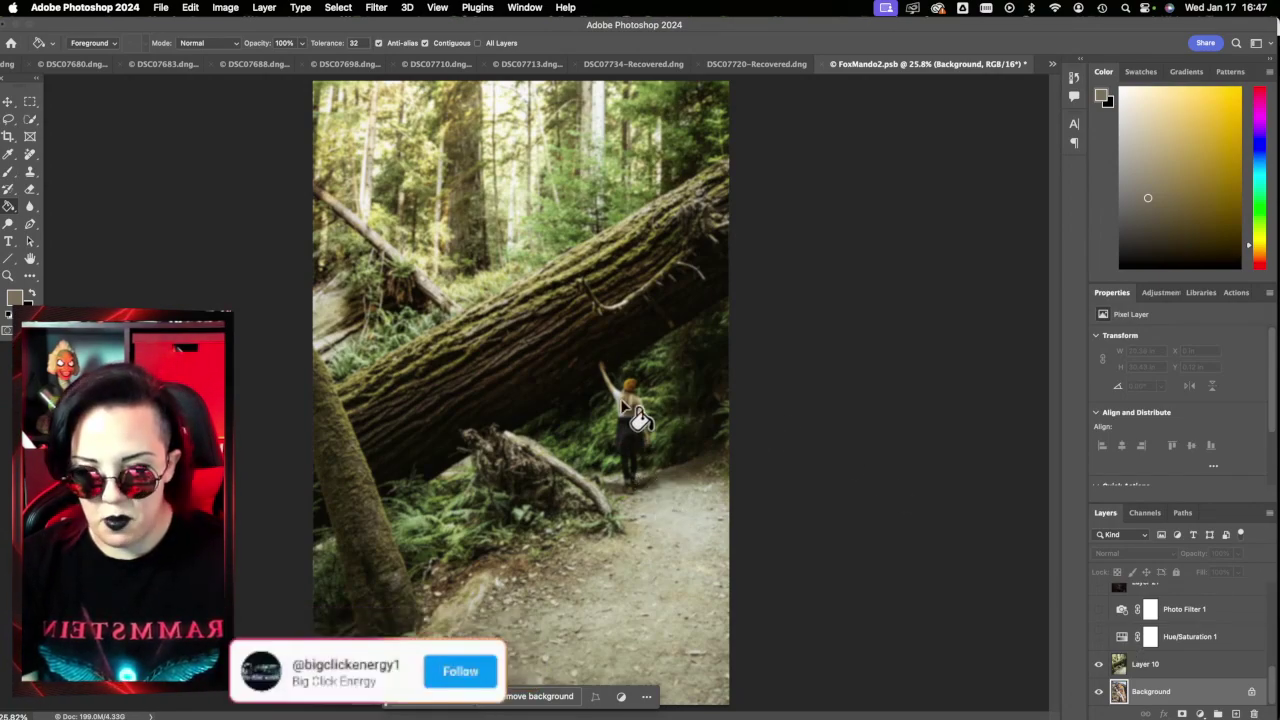
click(1099, 637)
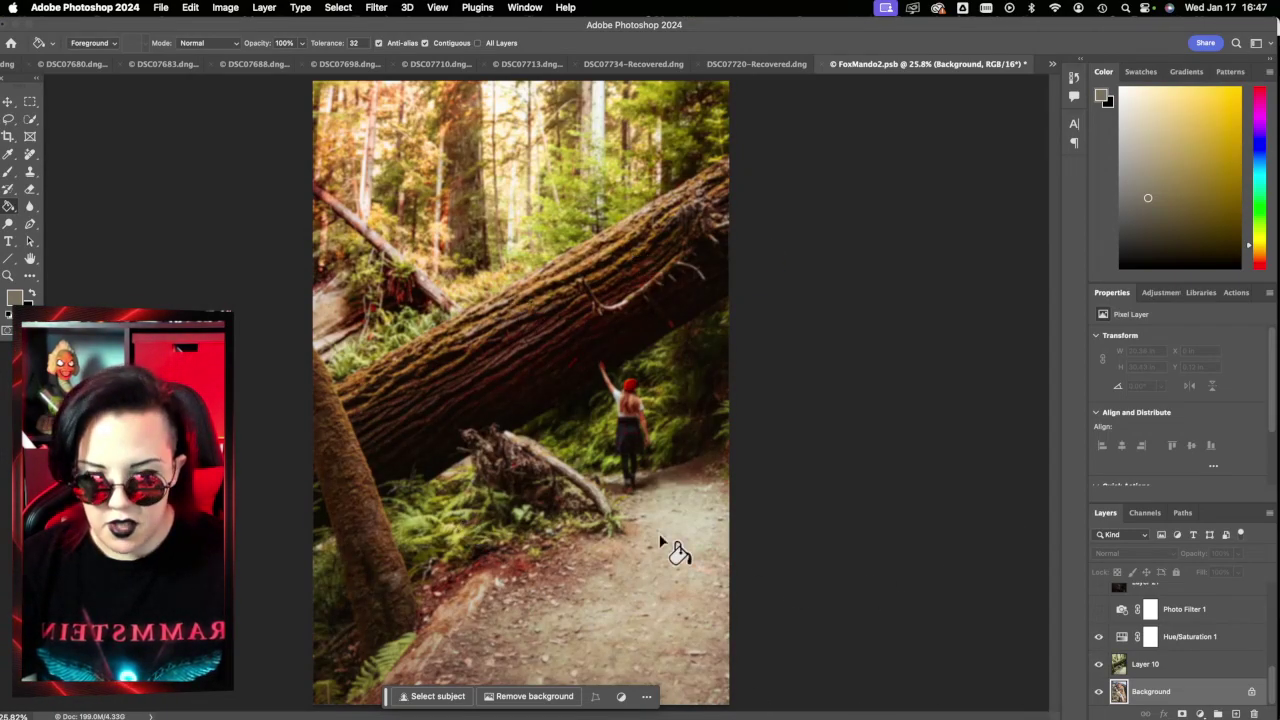
click(1099, 637)
click(1099, 637)
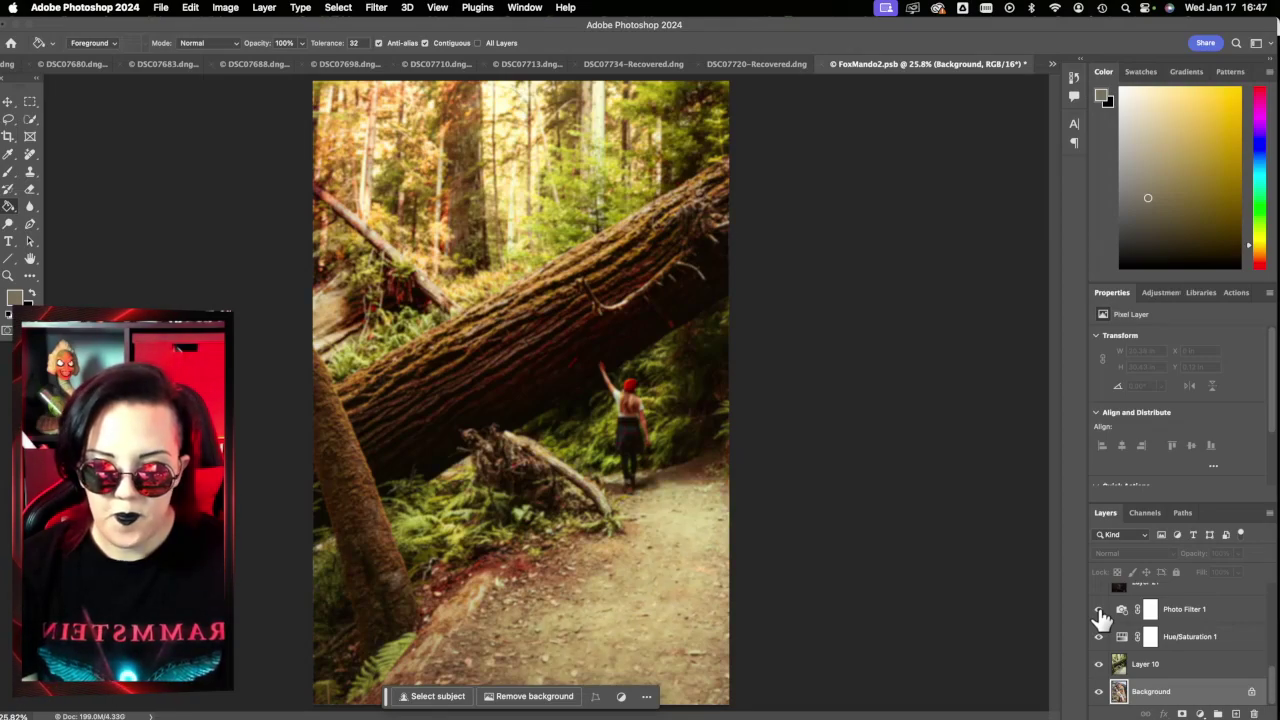
scroll(1130, 630, up, 2)
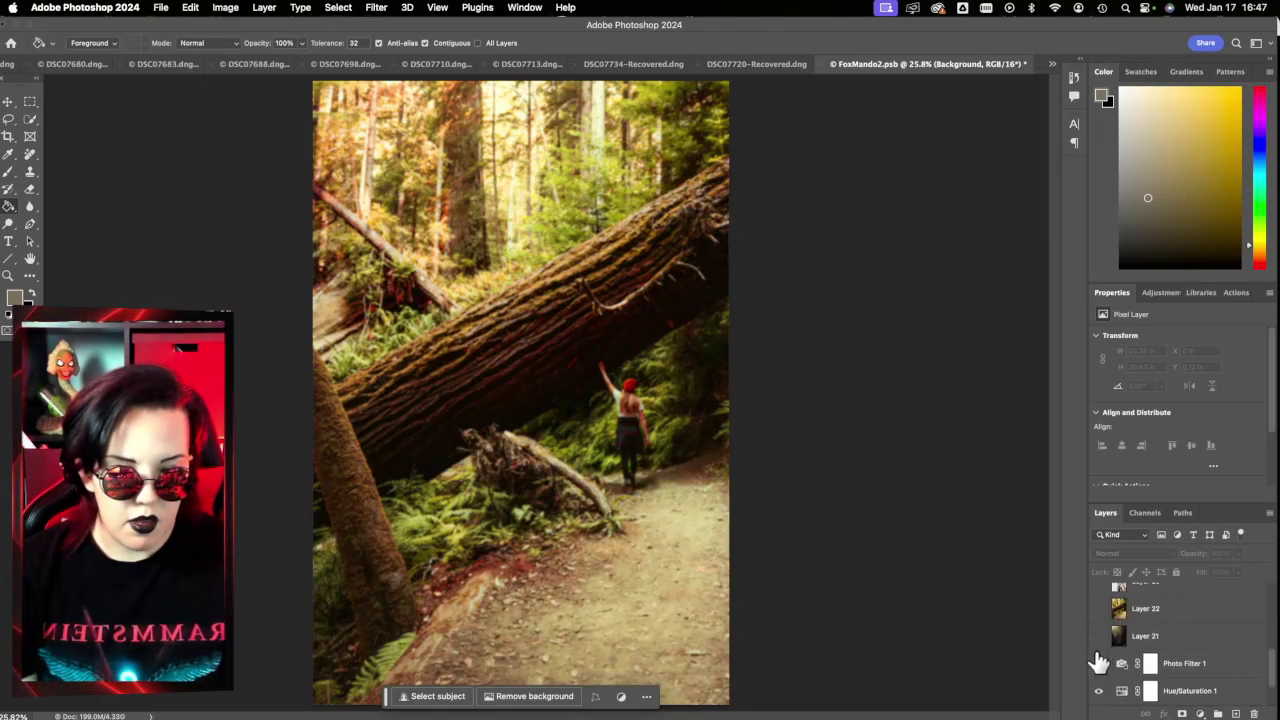
click(1099, 637)
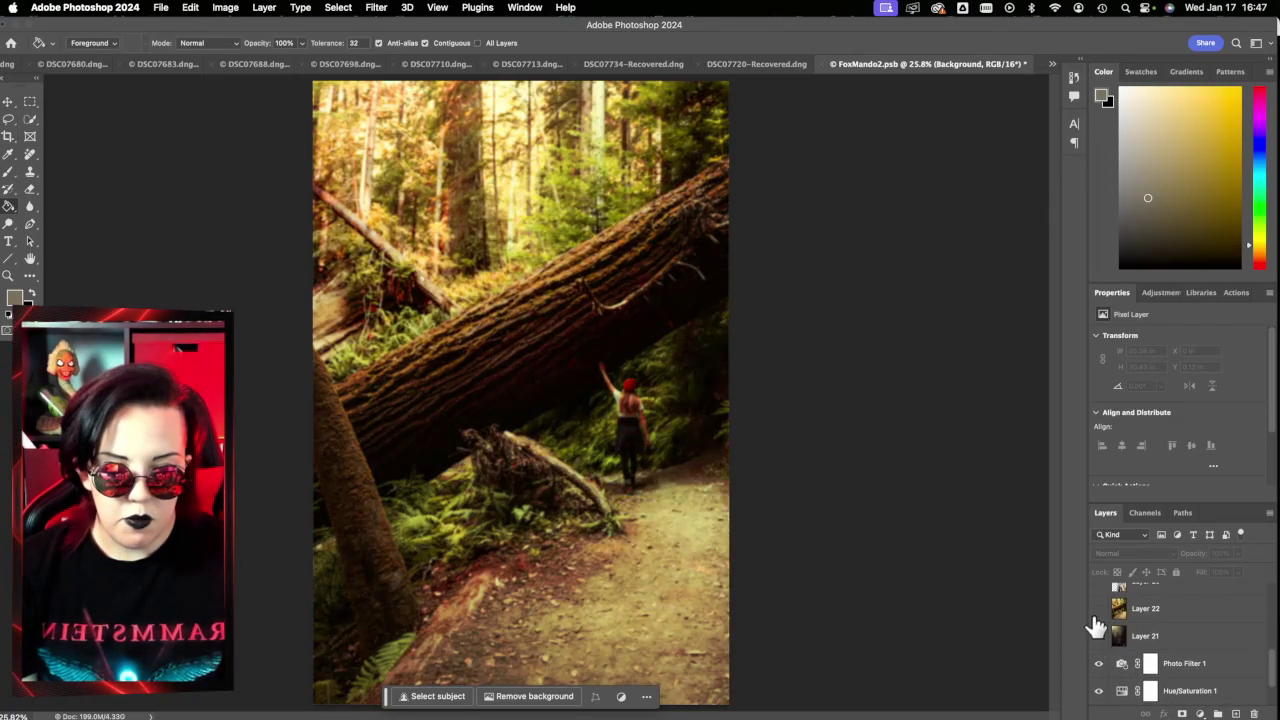
click(1097, 622)
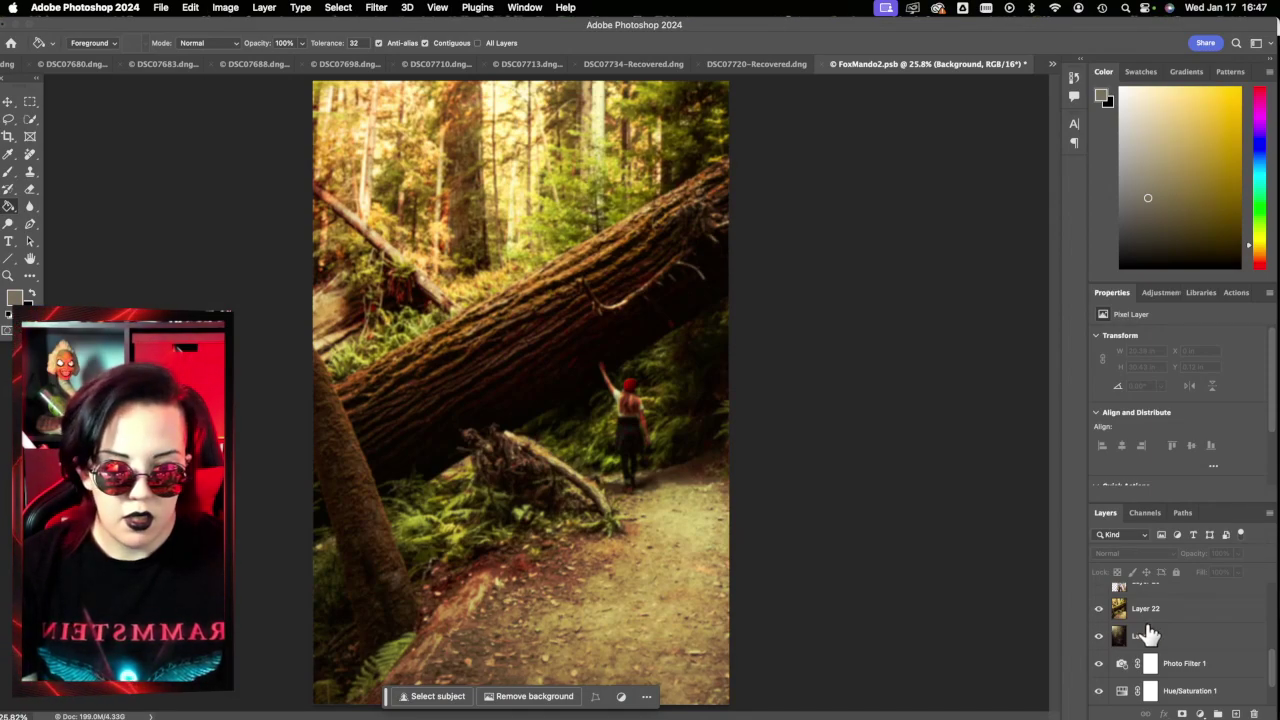
scroll(1100, 640, up, 3)
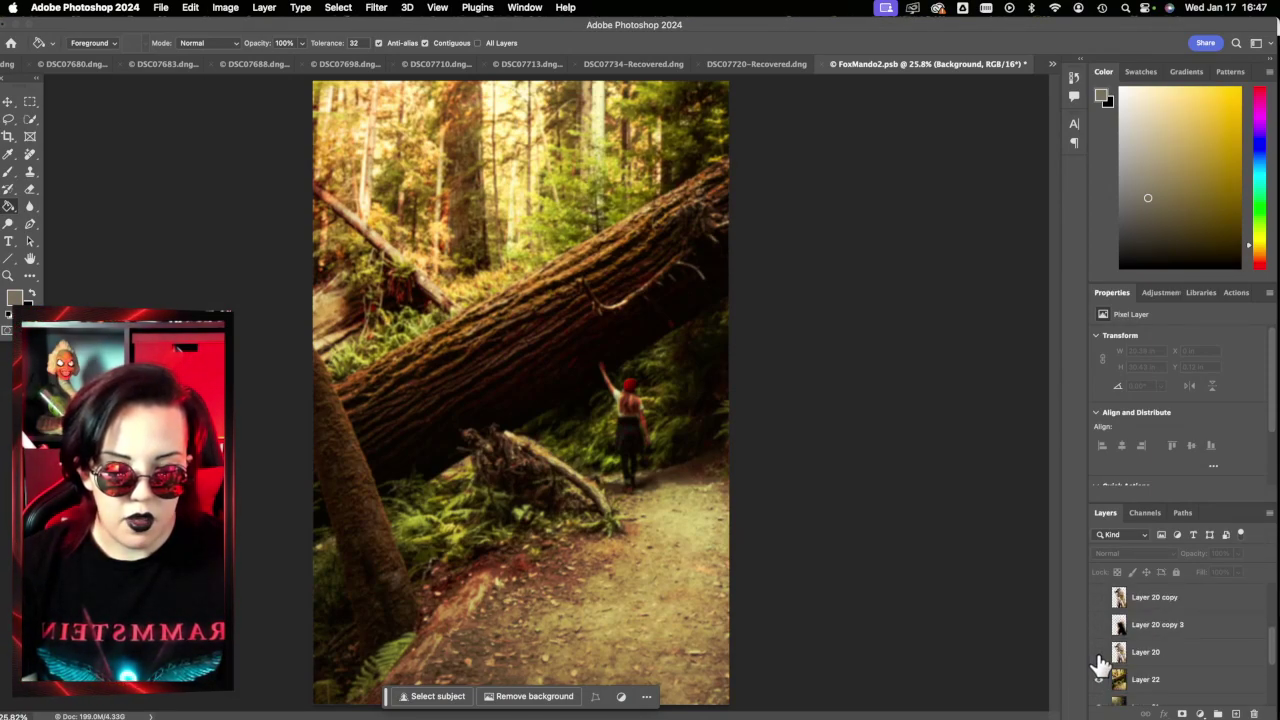
click(1099, 653)
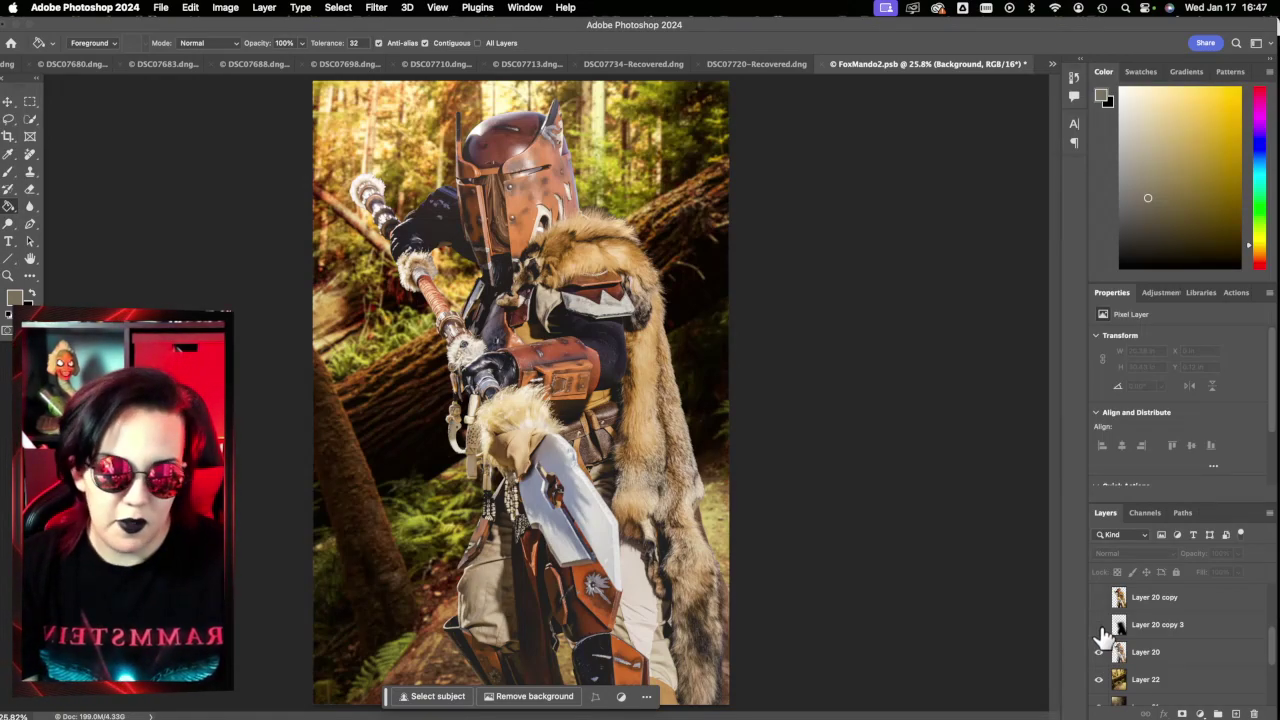
click(1099, 624)
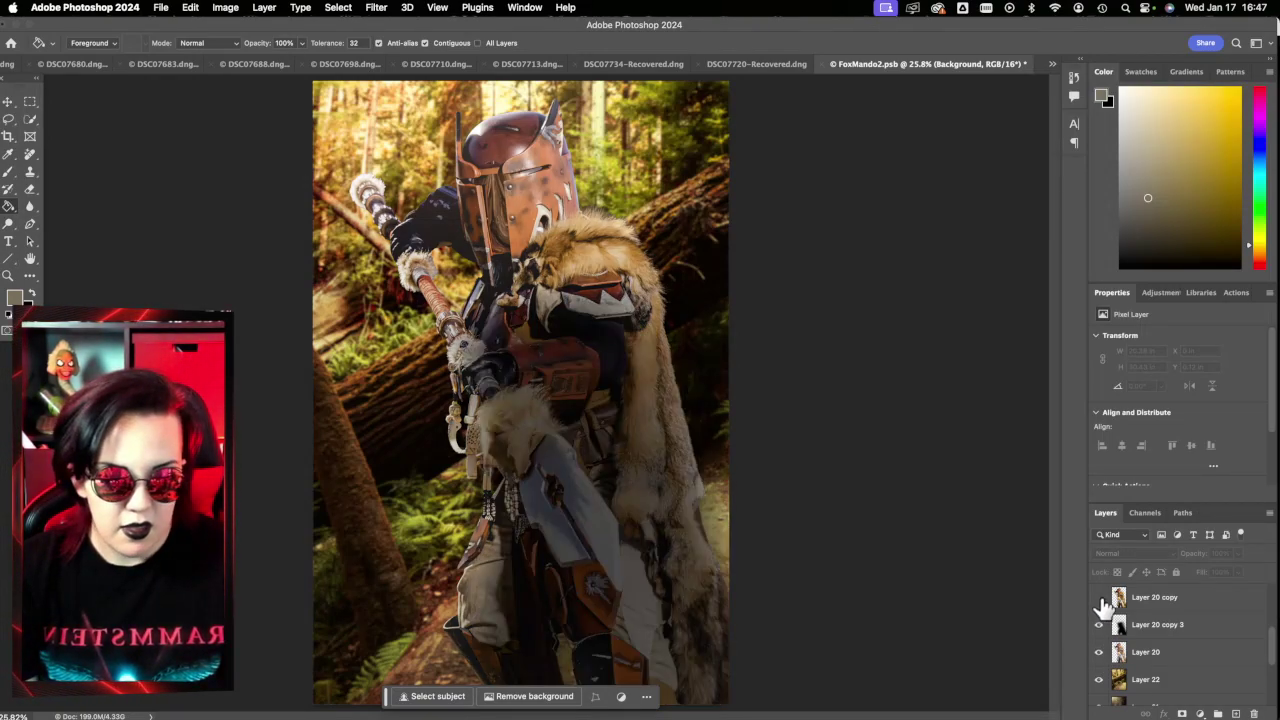
click(1099, 597)
scroll(1147, 636, up, 3)
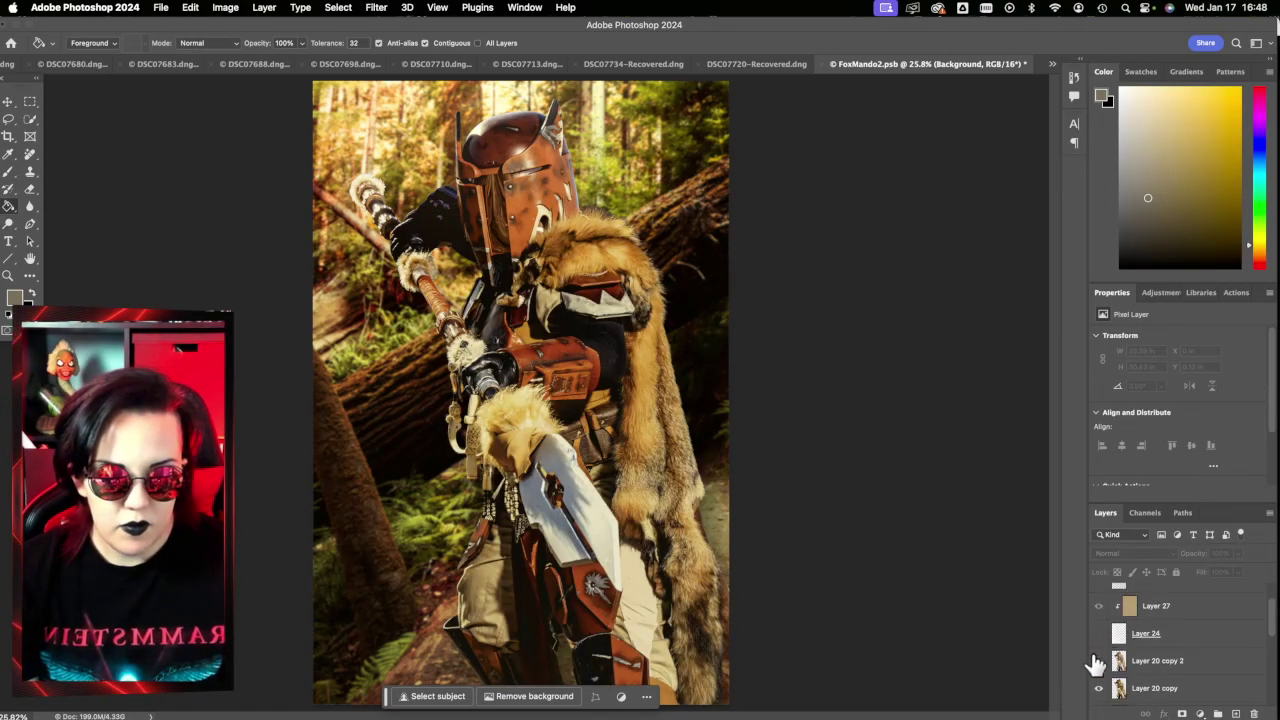
click(1099, 662)
click(1099, 662)
click(1099, 662)
scroll(1160, 670, down, 2)
scroll(1175, 680, down, 2)
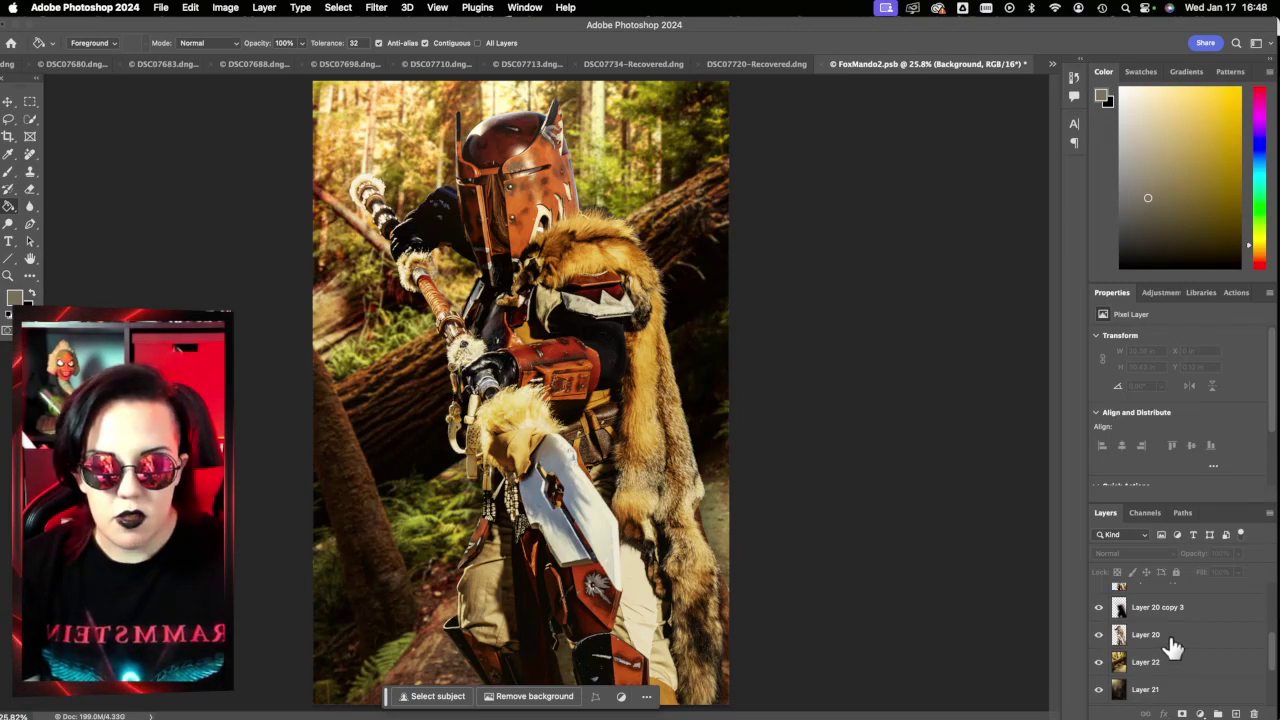
click(1168, 641)
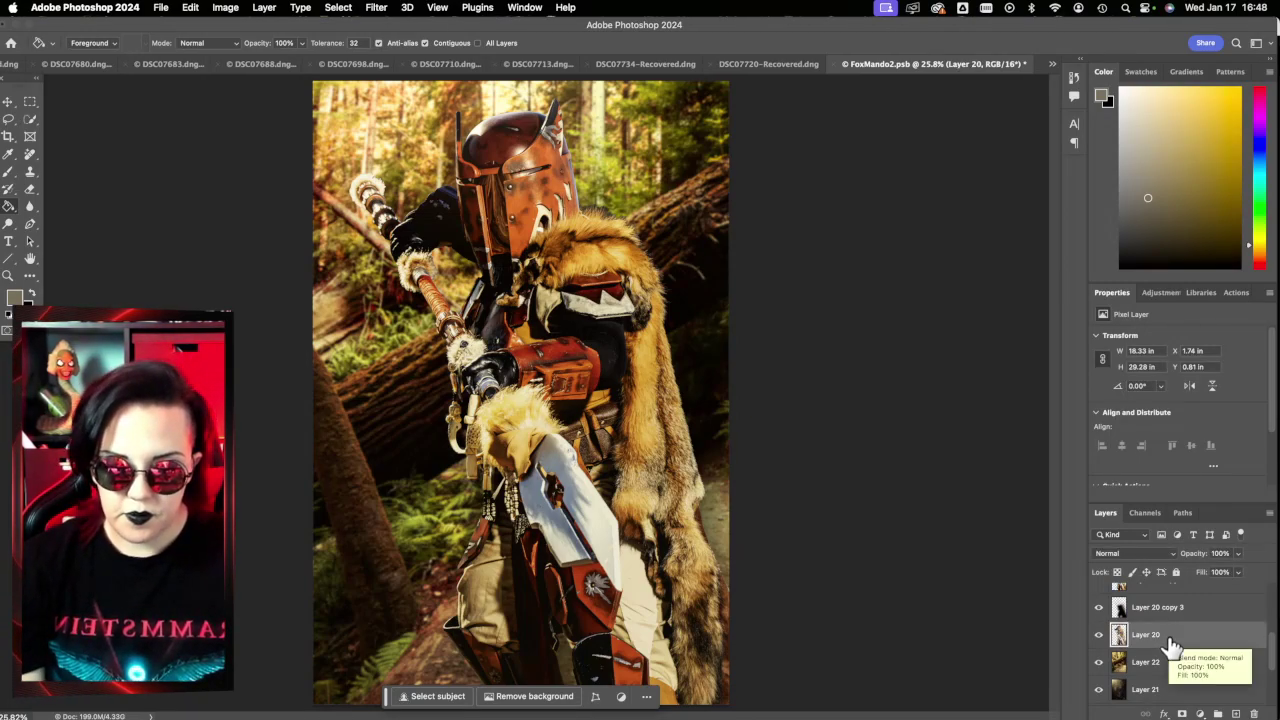
scroll(1170, 648, up, 2)
scroll(1170, 650, down, 2)
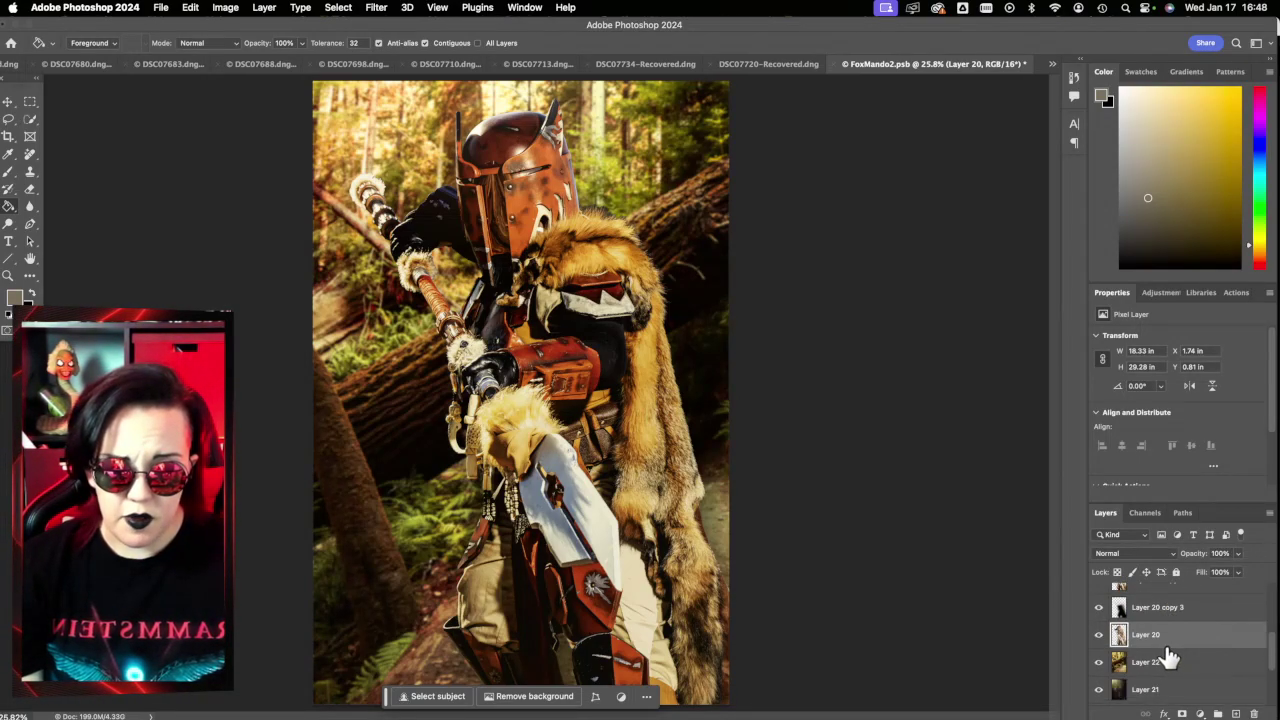
click(1099, 607)
scroll(1110, 620, up, 2)
click(1103, 594)
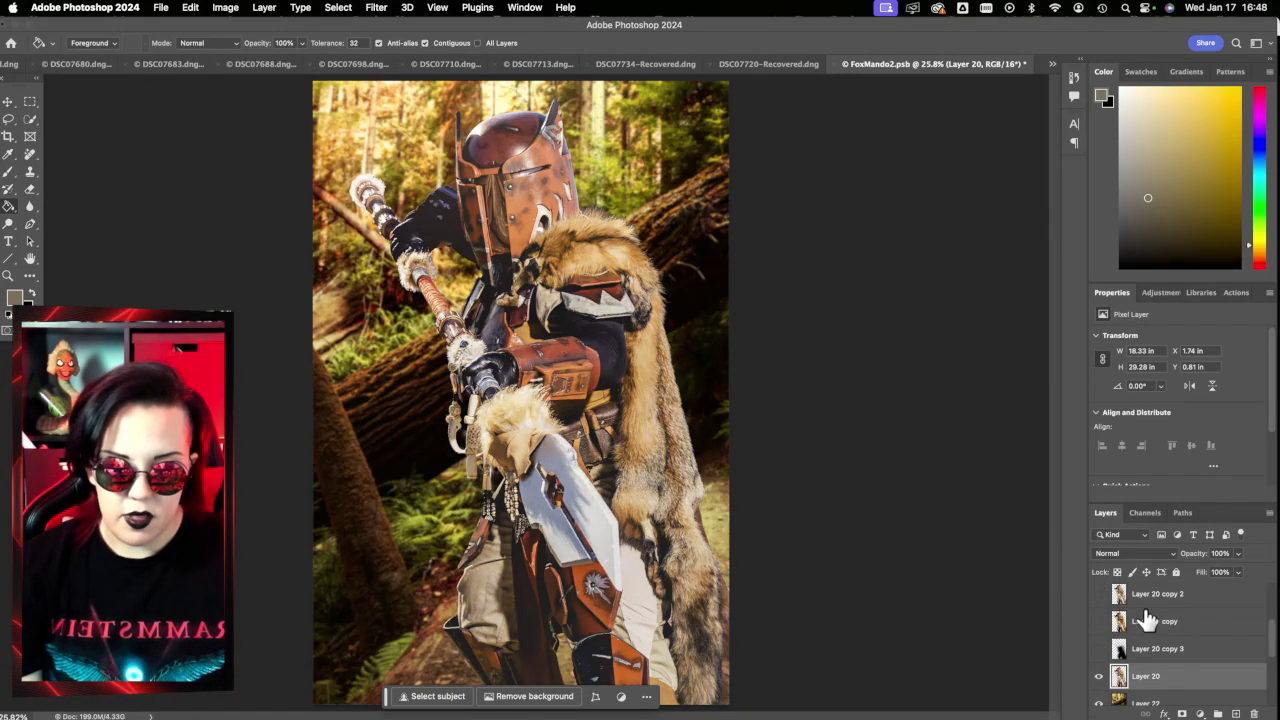
scroll(1188, 647, down, 1)
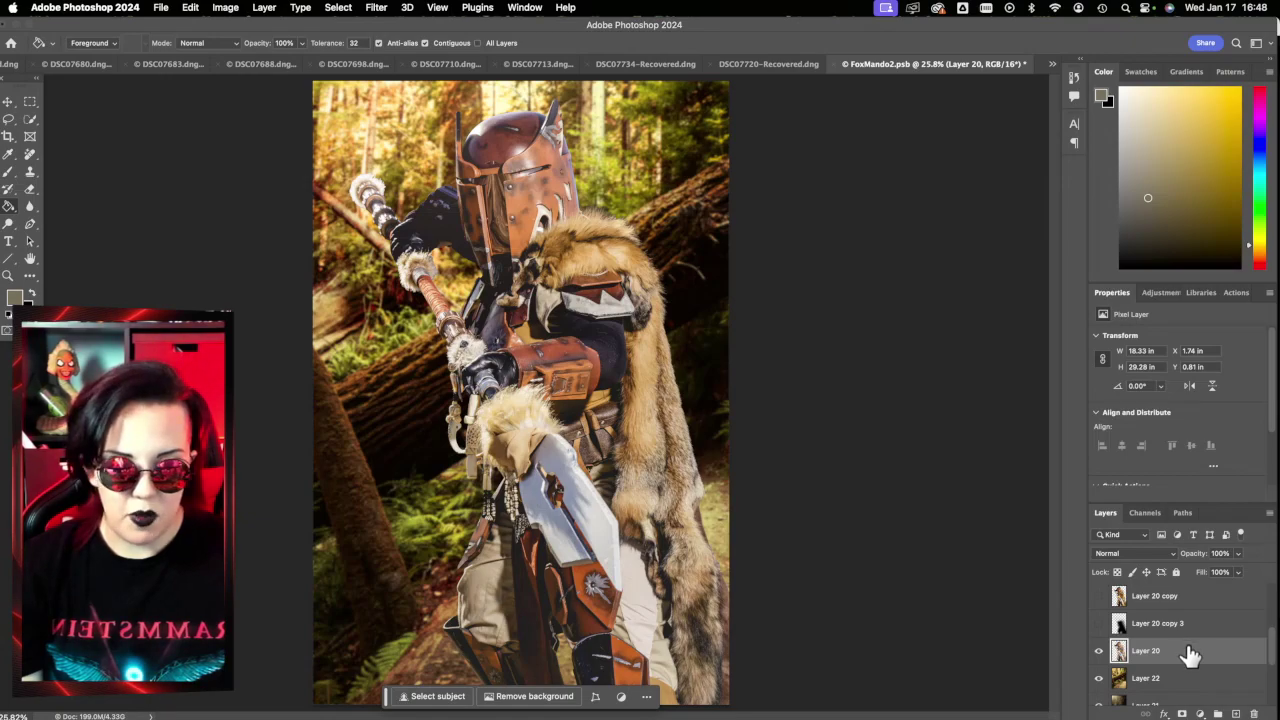
scroll(1188, 652, up, 1)
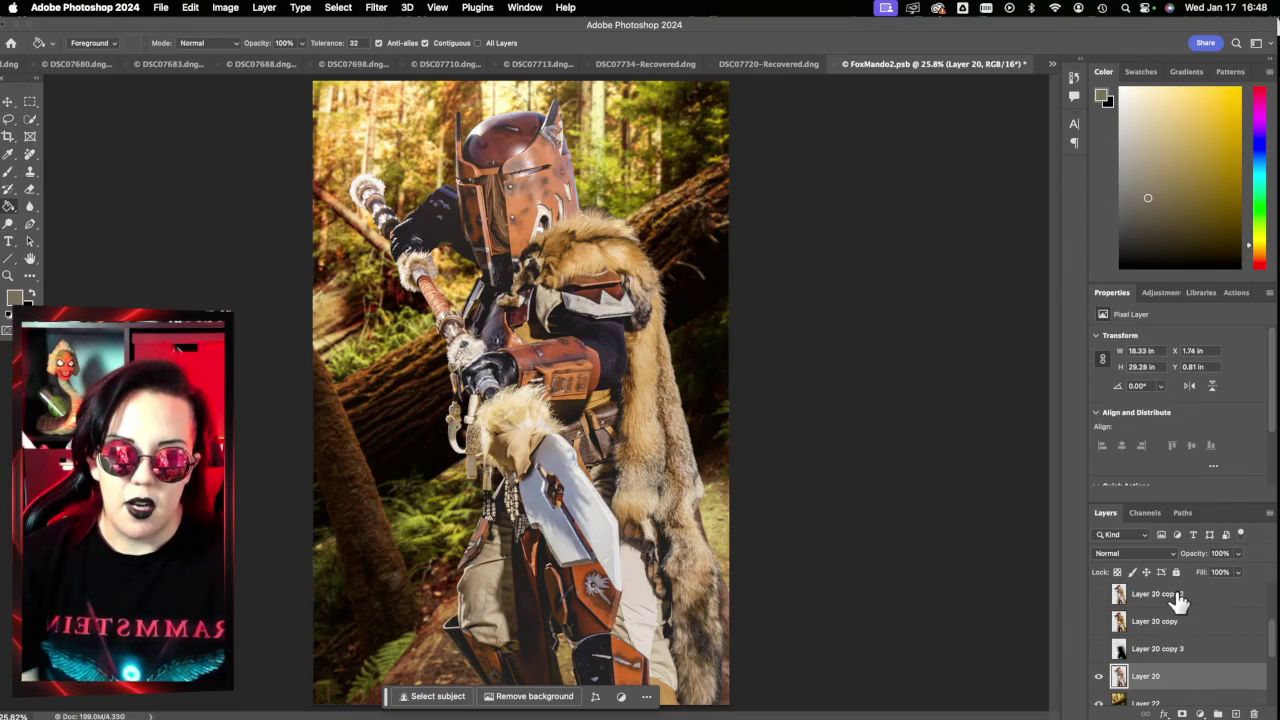
click(1172, 596)
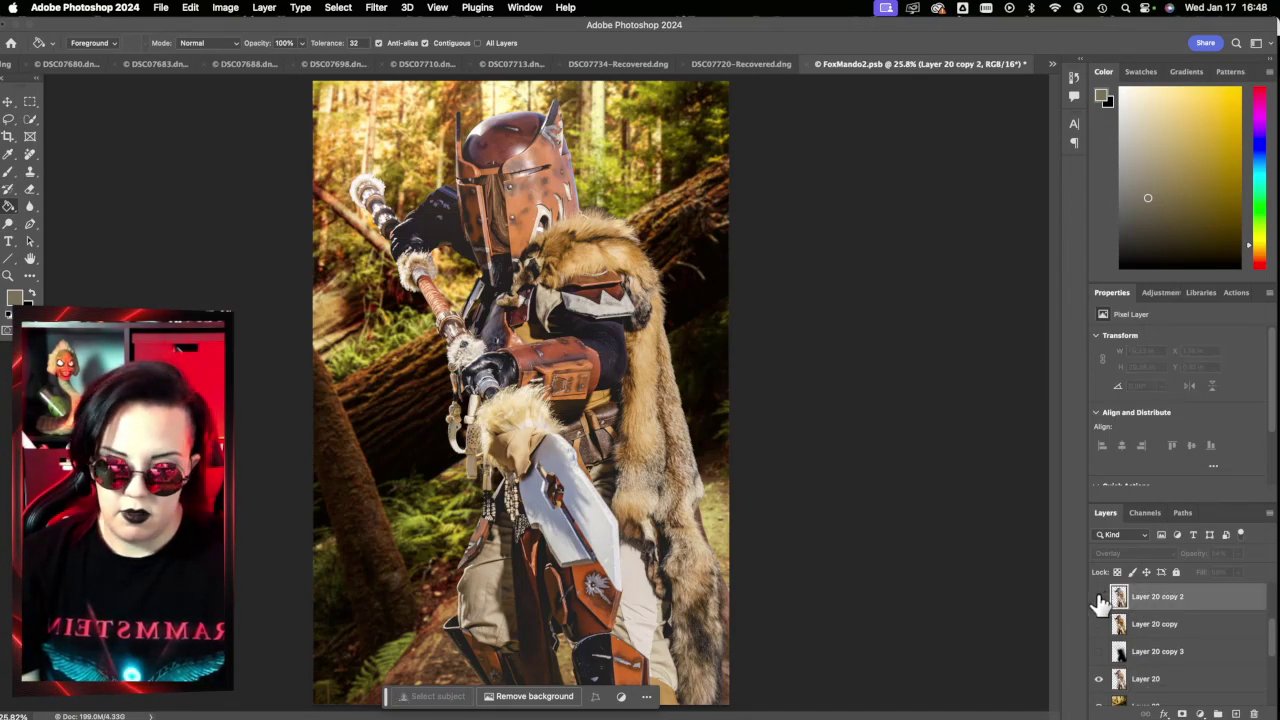
Step: Flick Overlay Layer 20 copy 2 on and off, show copy 3, then load Layer 20's outline selection
click(1099, 597)
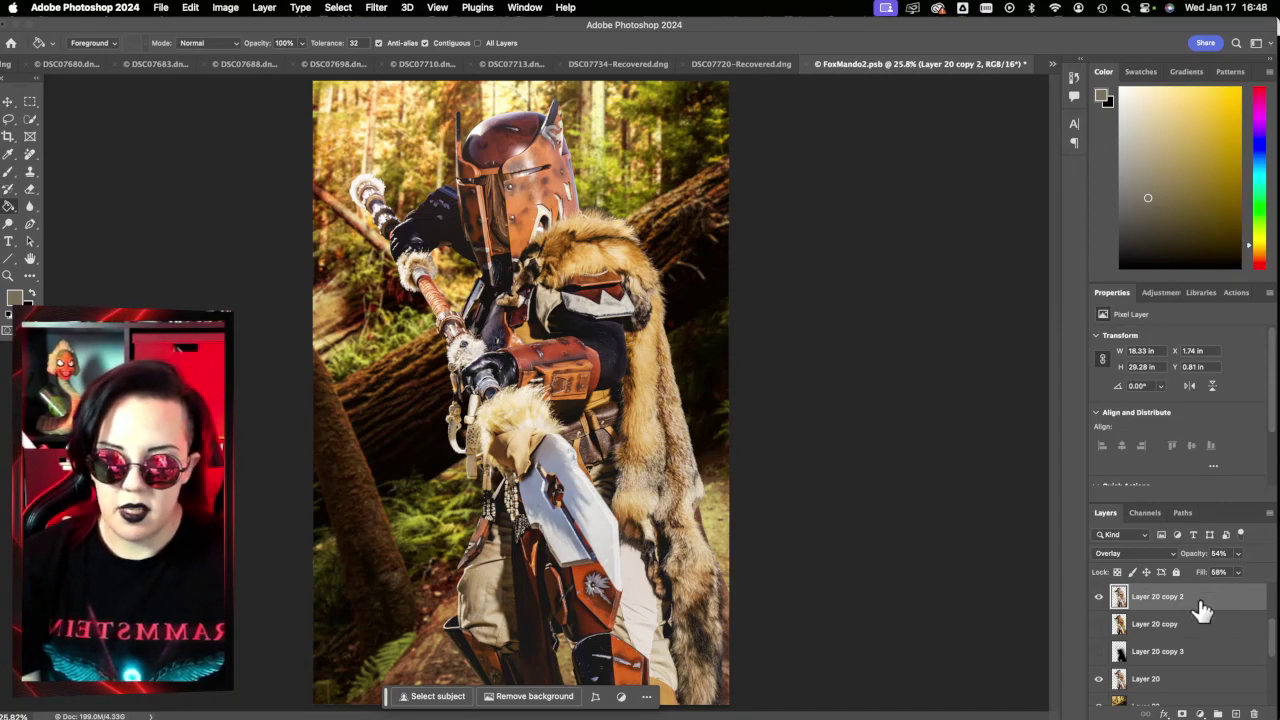
click(1099, 624)
click(1099, 597)
click(1099, 597)
click(1099, 597)
click(1099, 597)
click(1099, 597)
click(1099, 597)
click(1099, 651)
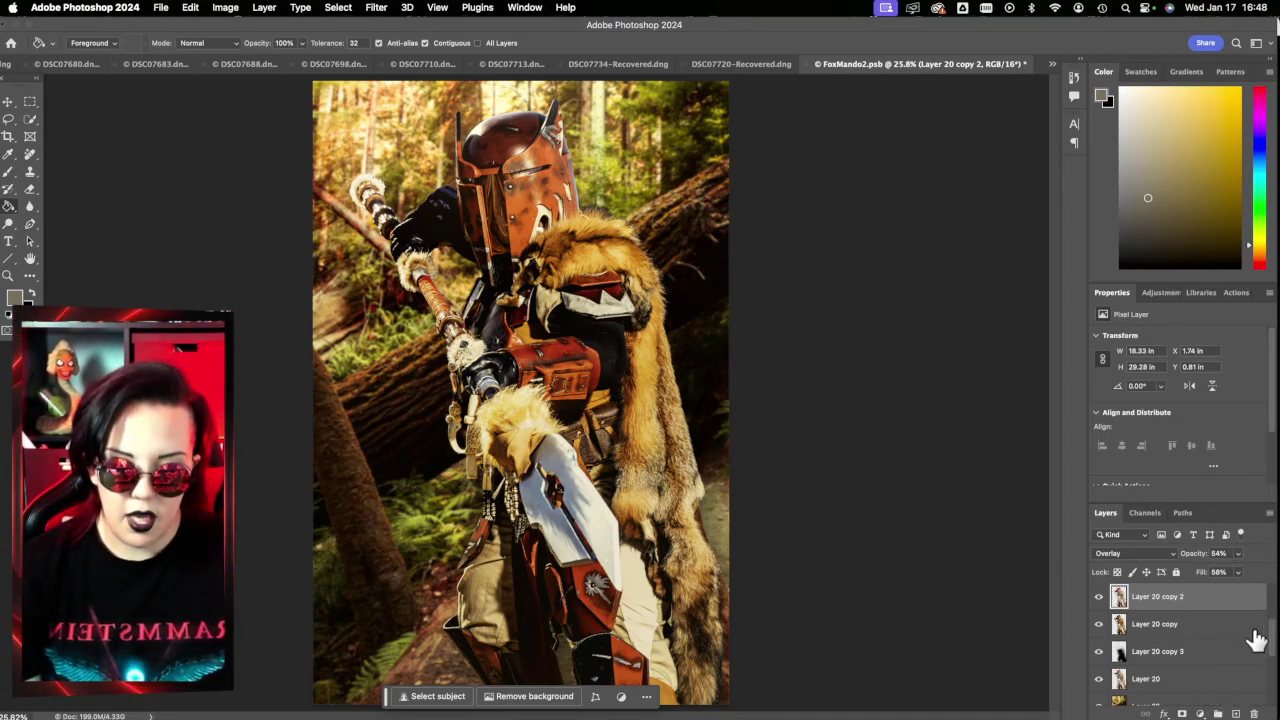
super+click(1120, 679)
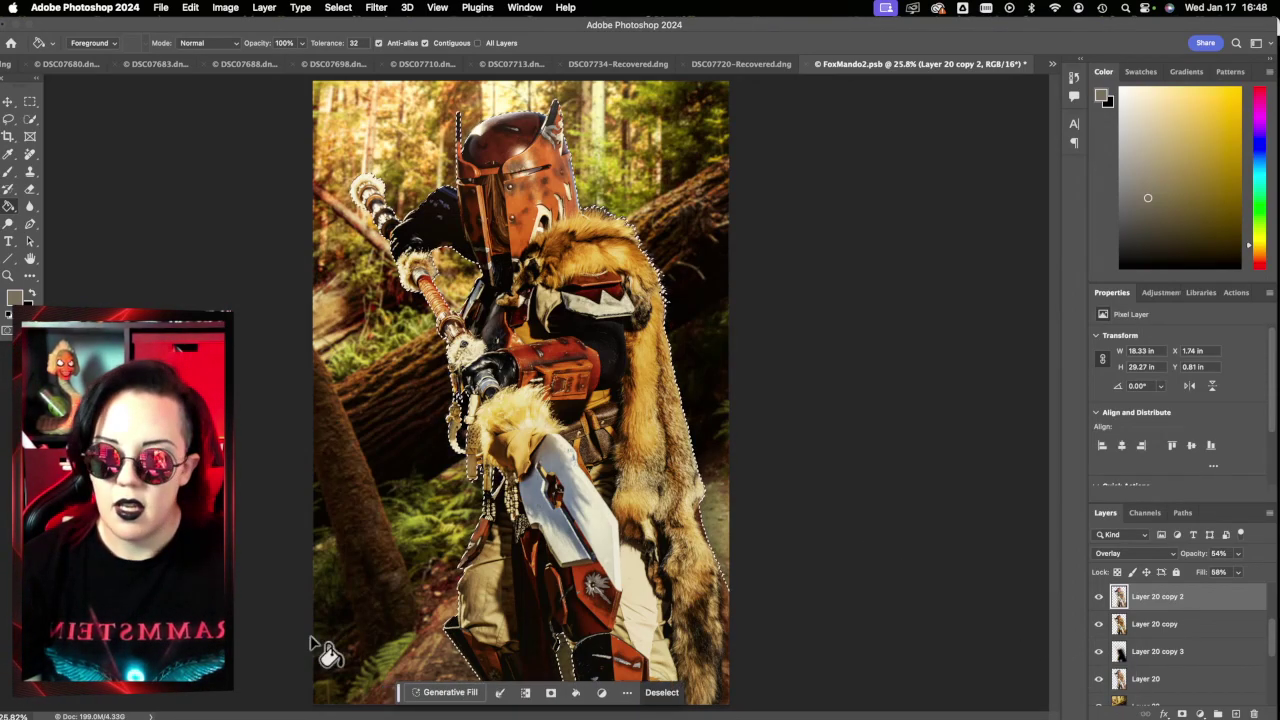
Step: Select Layer 20 copy 3, deselect, cancel a Gaussian Blur, and start Free Transform on it
click(1152, 660)
key(super+d)
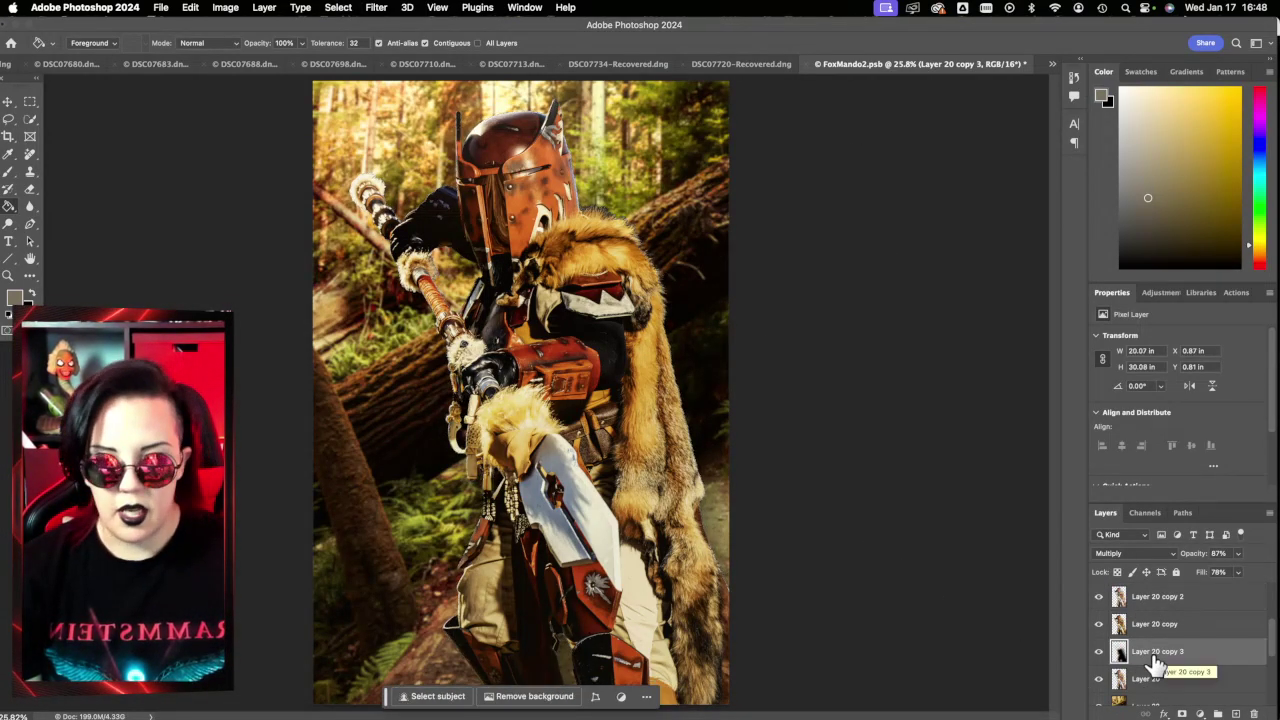
key(super+alt+f)
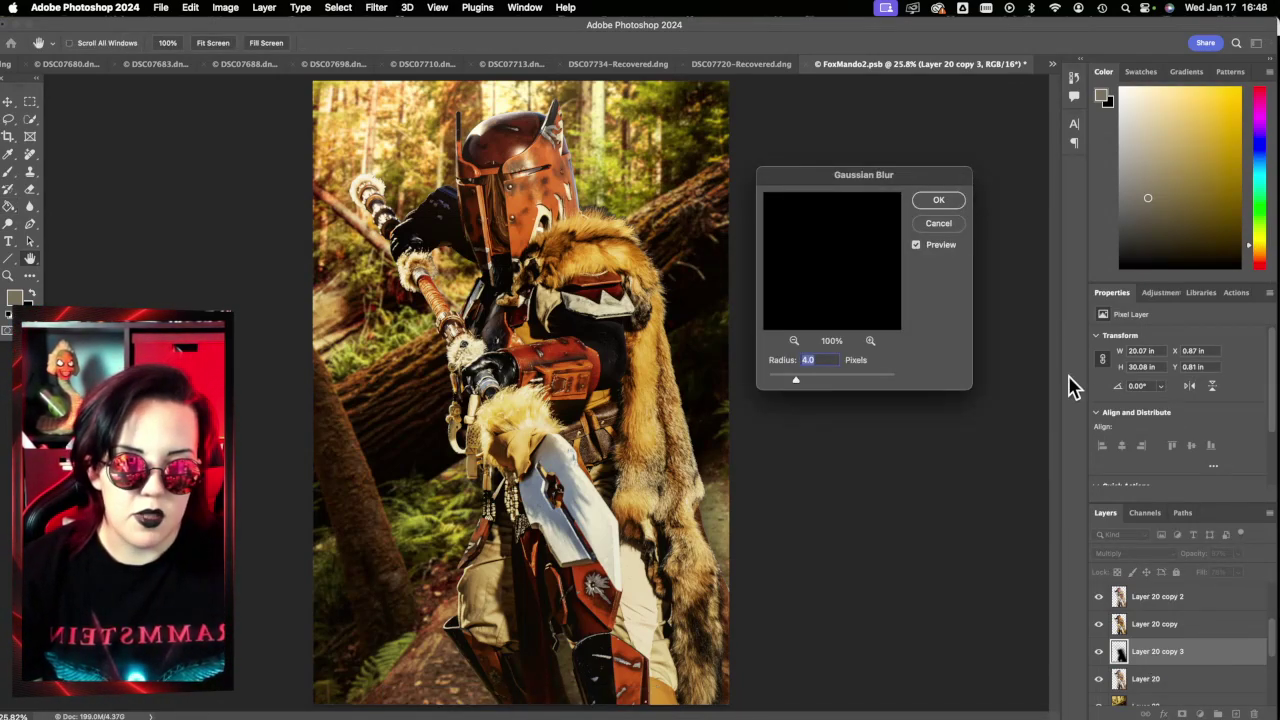
click(939, 225)
key(g)
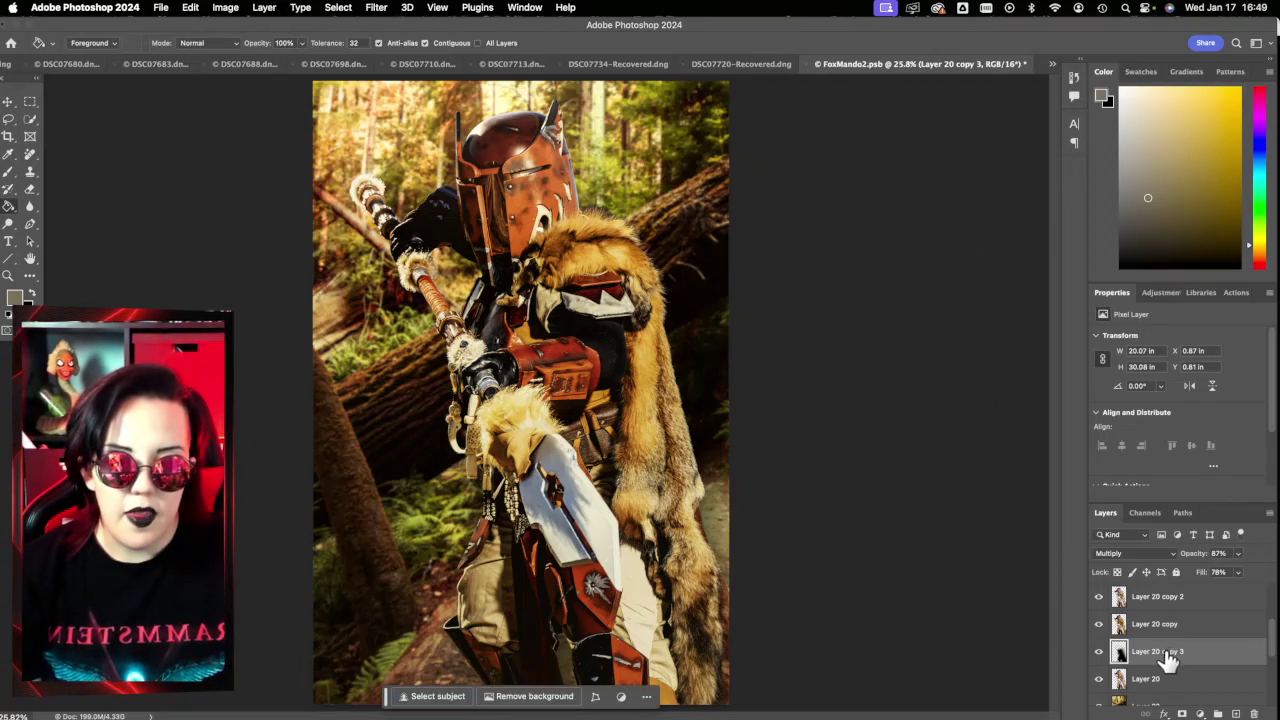
key(ctrl+t)
Step: Shift the Multiply shadow Layer 20 copy 3 slightly left within Free Transform
mouse_move(600, 580)
mouse_down()
mouse_move(660, 585)
mouse_move(561, 590)
mouse_move(607, 582)
mouse_move(590, 586)
mouse_up()
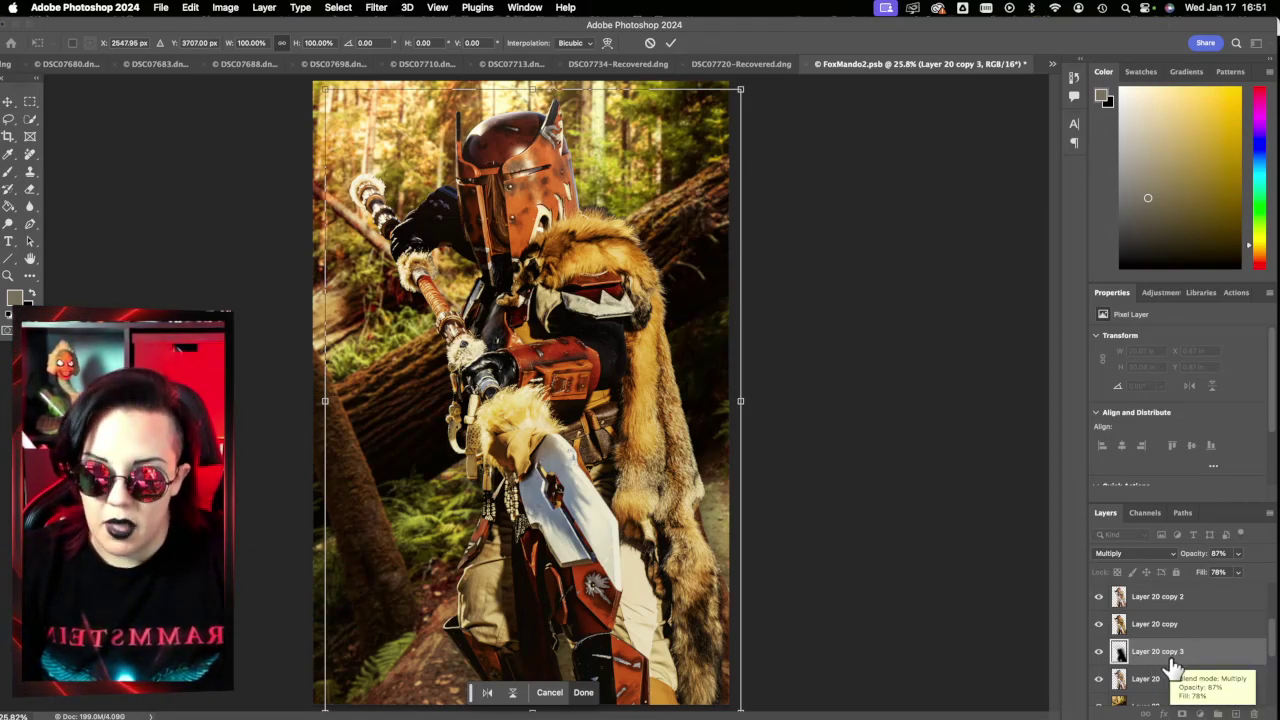
Step: Move the shadow further left, commit the transform, and turn on Layer 24's haze layers
mouse_move(680, 575)
mouse_down()
mouse_move(623, 571)
mouse_move(668, 552)
mouse_move(696, 590)
mouse_move(597, 590)
mouse_move(690, 568)
mouse_move(656, 574)
mouse_up()
click(669, 43)
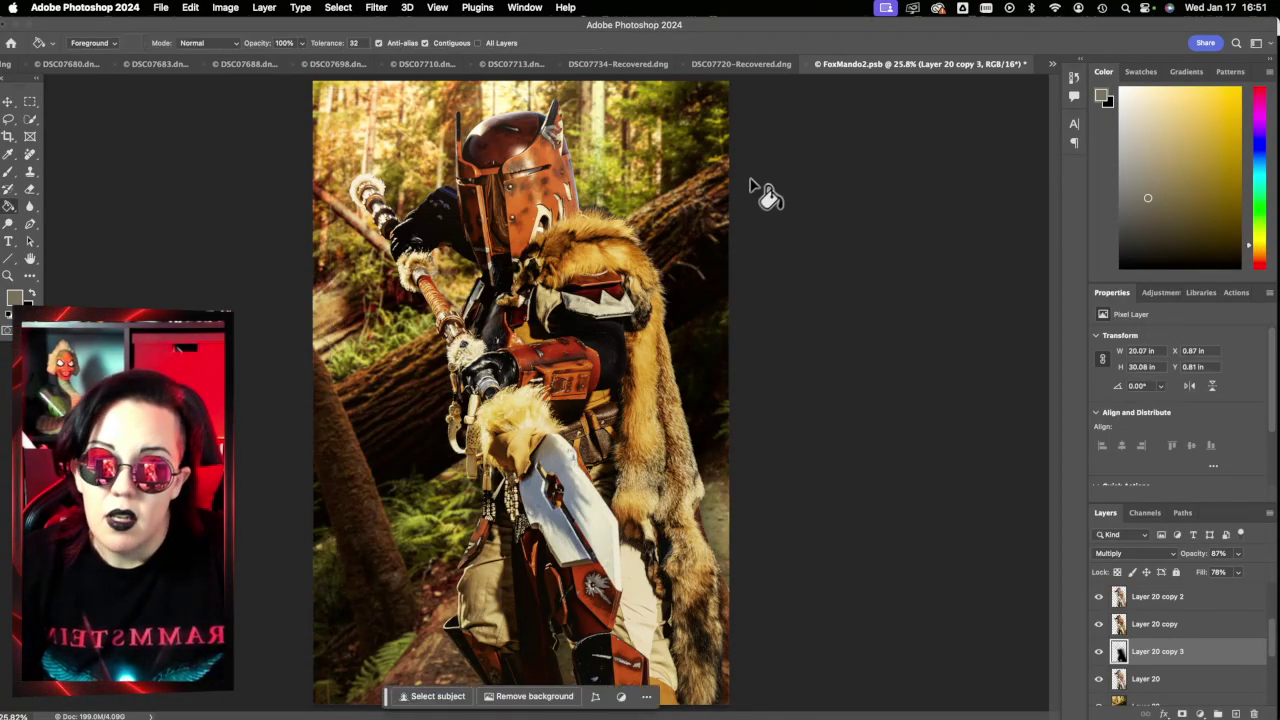
scroll(1190, 665, up, 3)
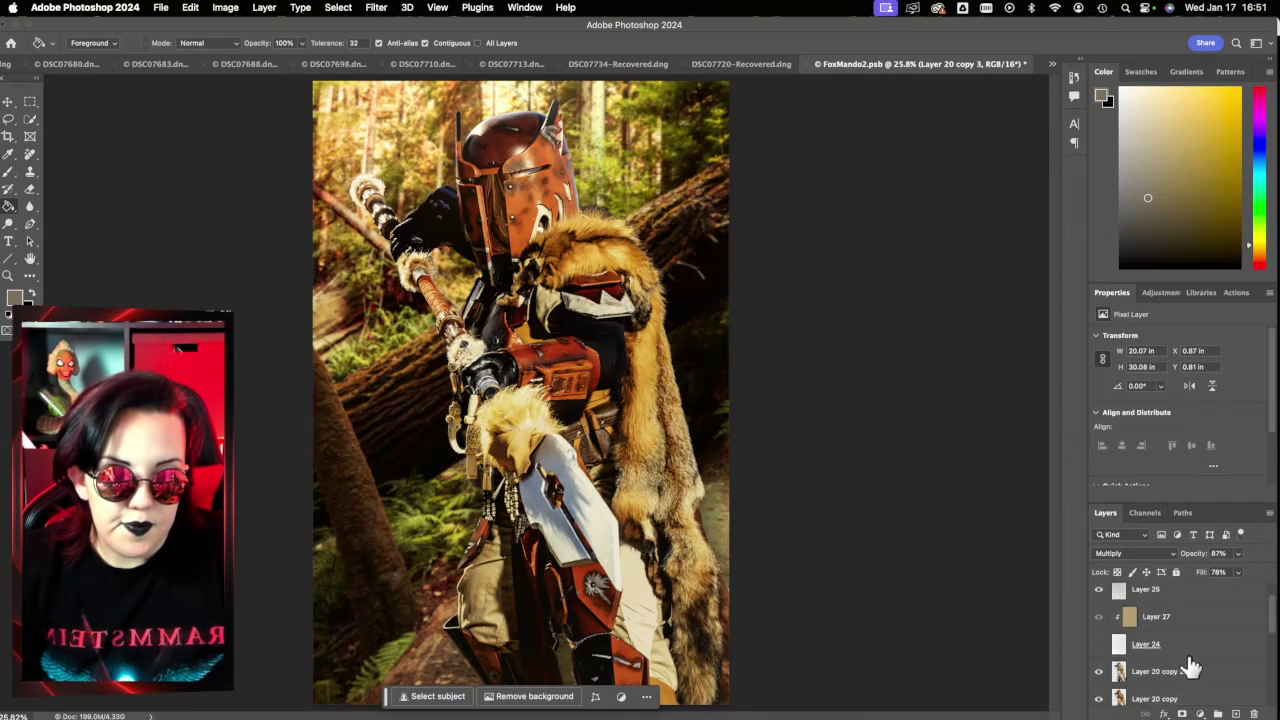
scroll(1190, 665, up, 1)
click(1100, 680)
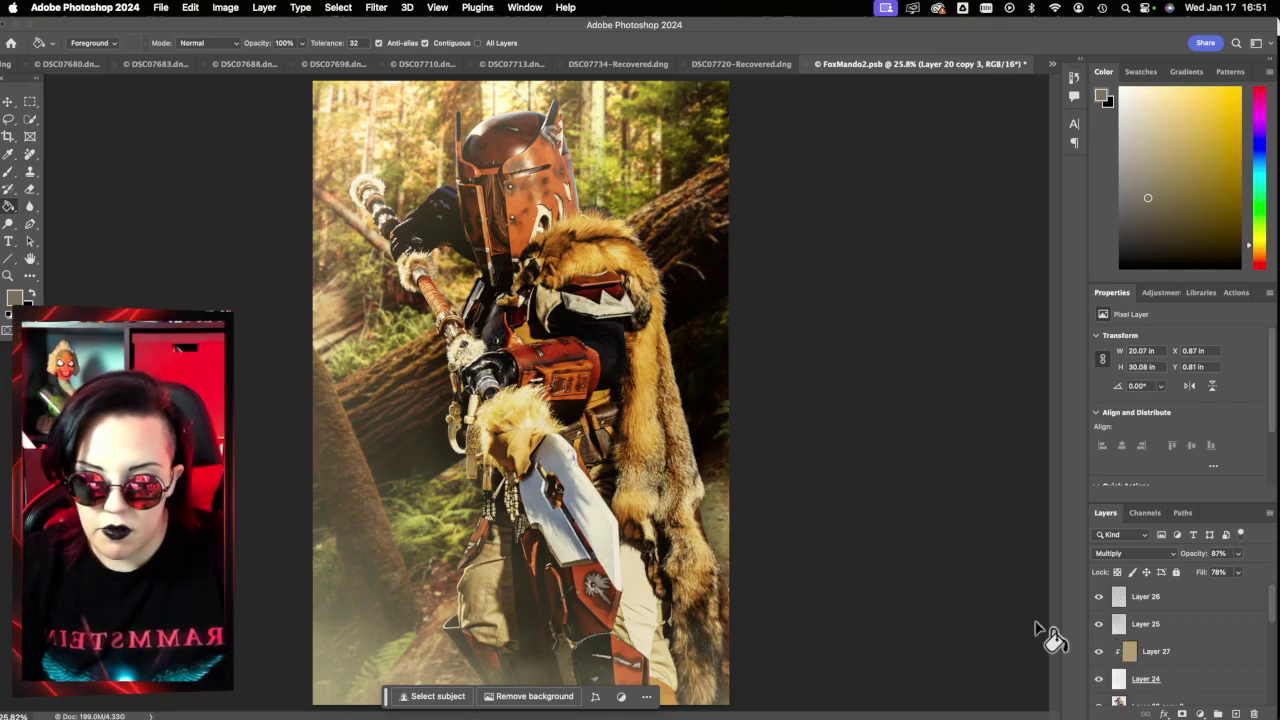
Step: Switch to Lightroom Classic and load FoxMandoTwo.jpg from the filmstrip into Develop
click(1255, 427)
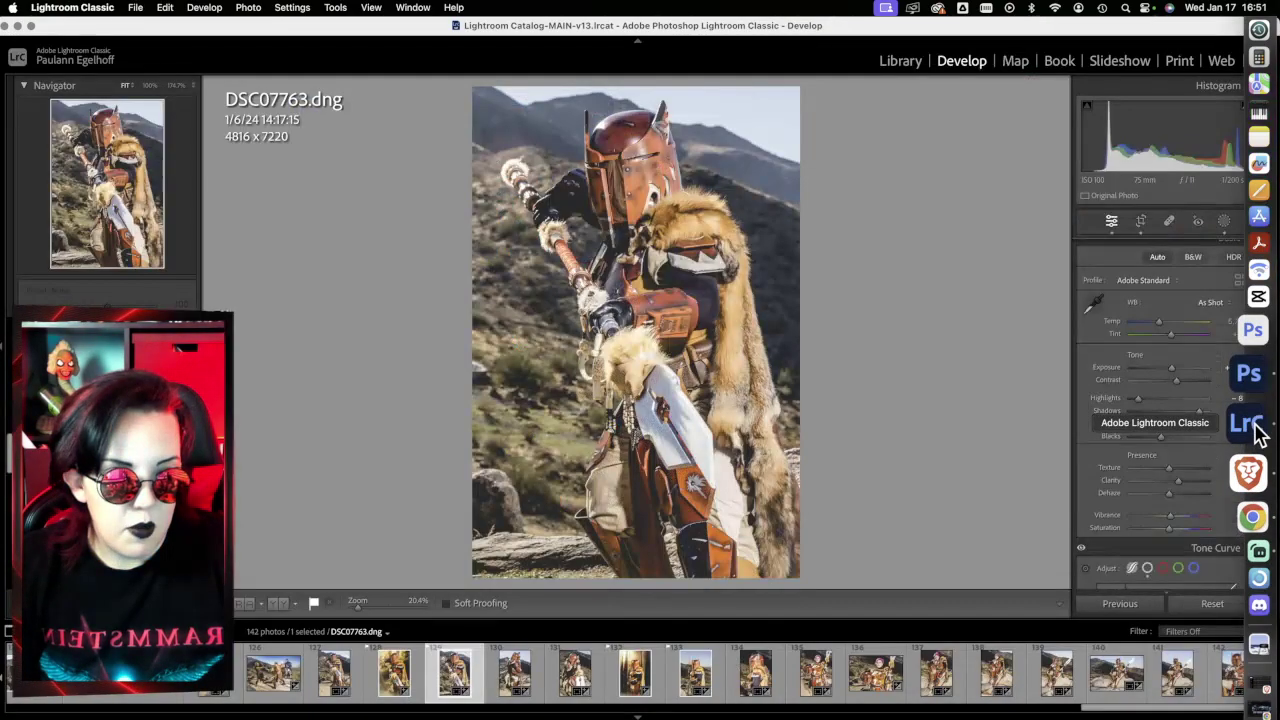
click(393, 678)
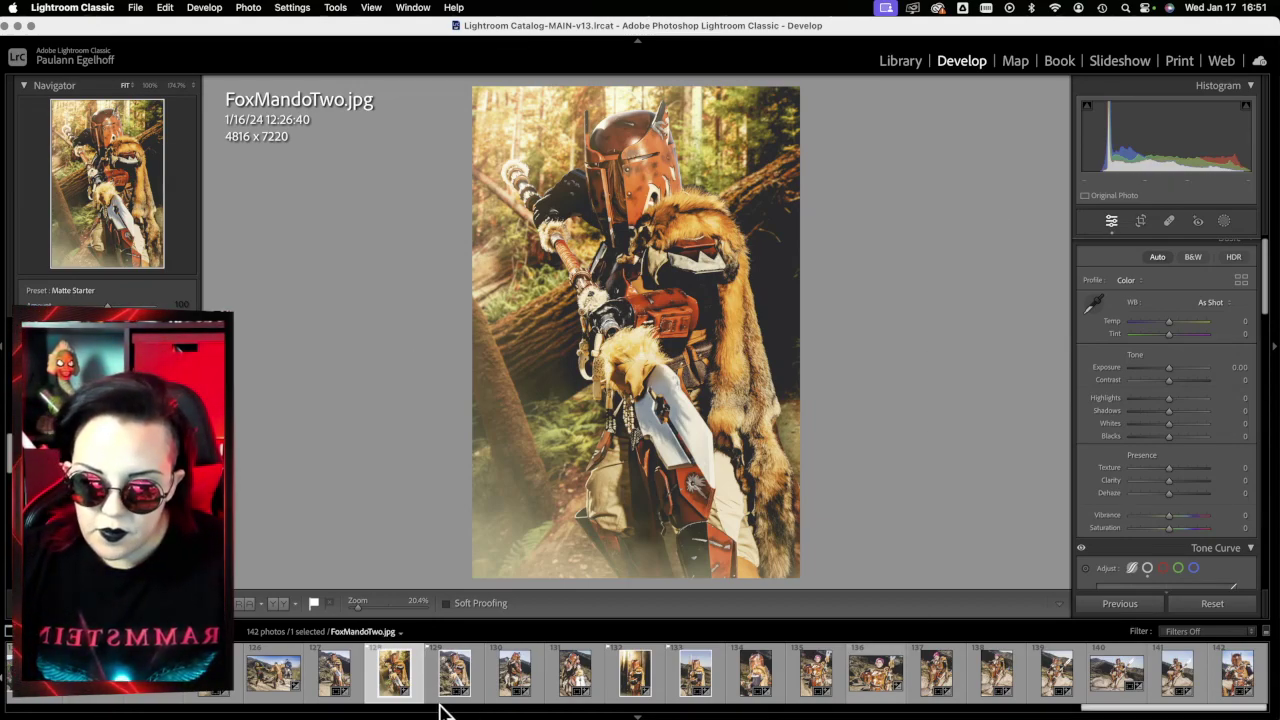
scroll(440, 672, up, 5)
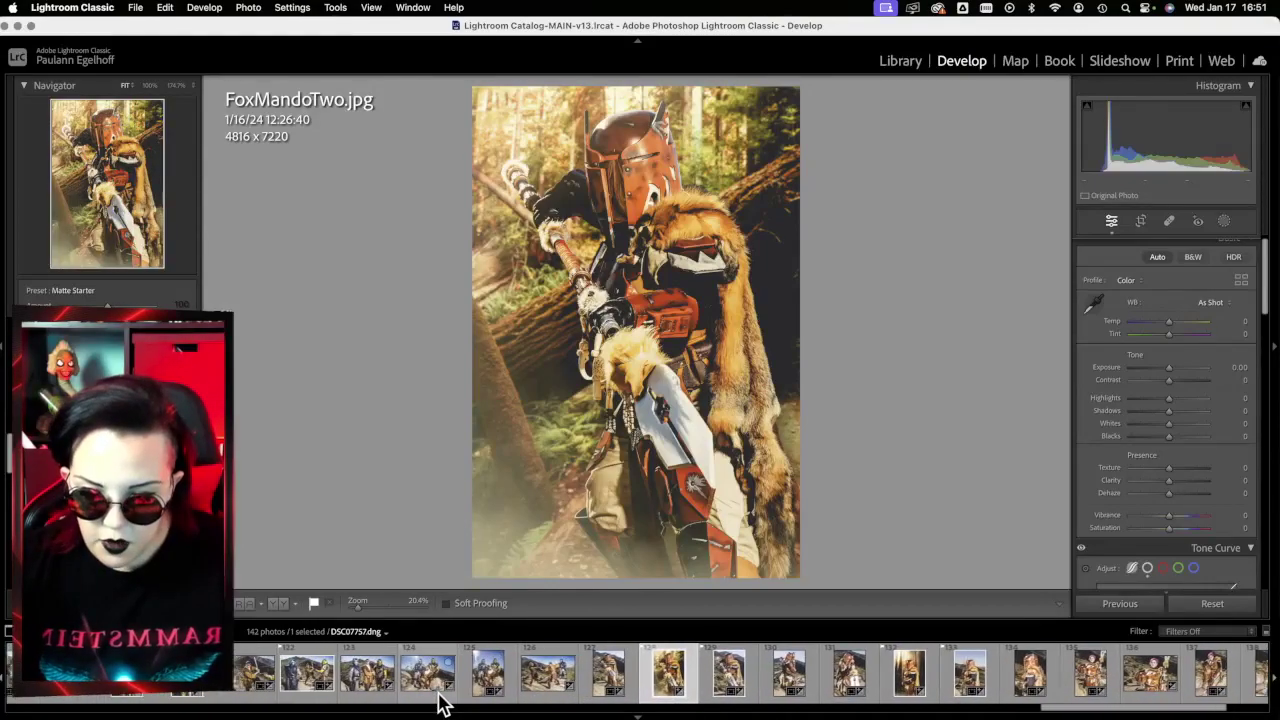
scroll(440, 705, up, 1)
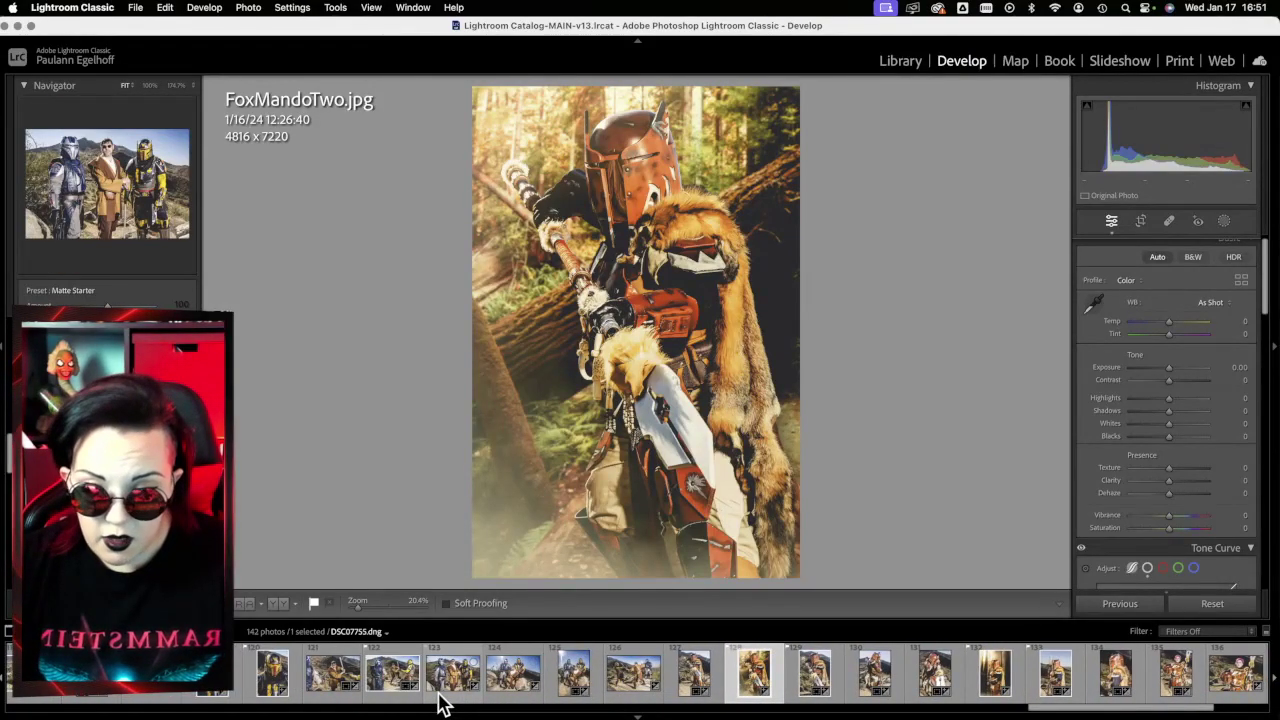